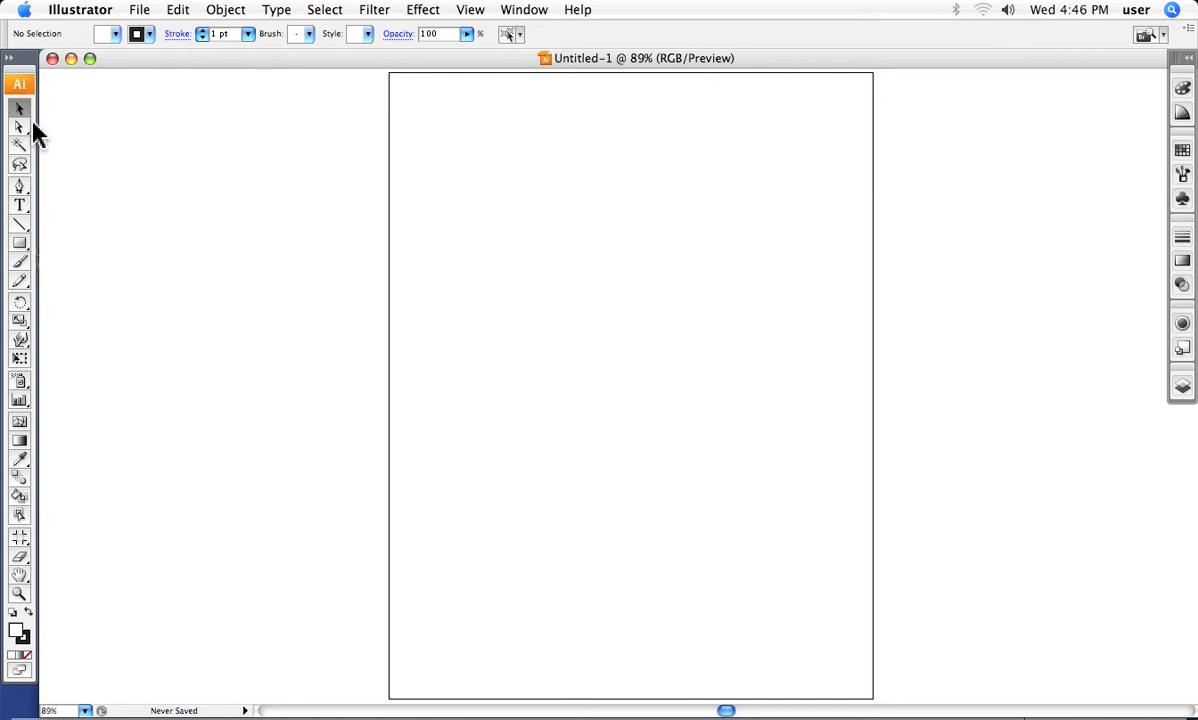
pyautogui.click(19, 129)
pyautogui.click(19, 145)
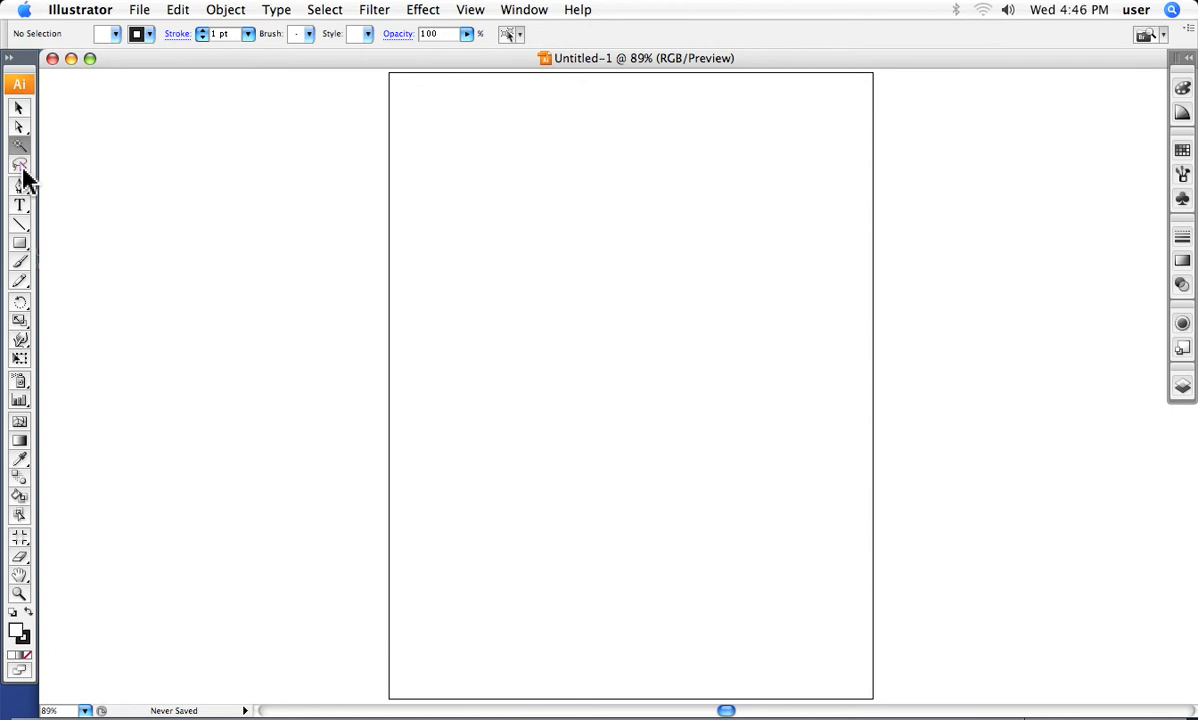
pyautogui.click(19, 165)
pyautogui.click(19, 186)
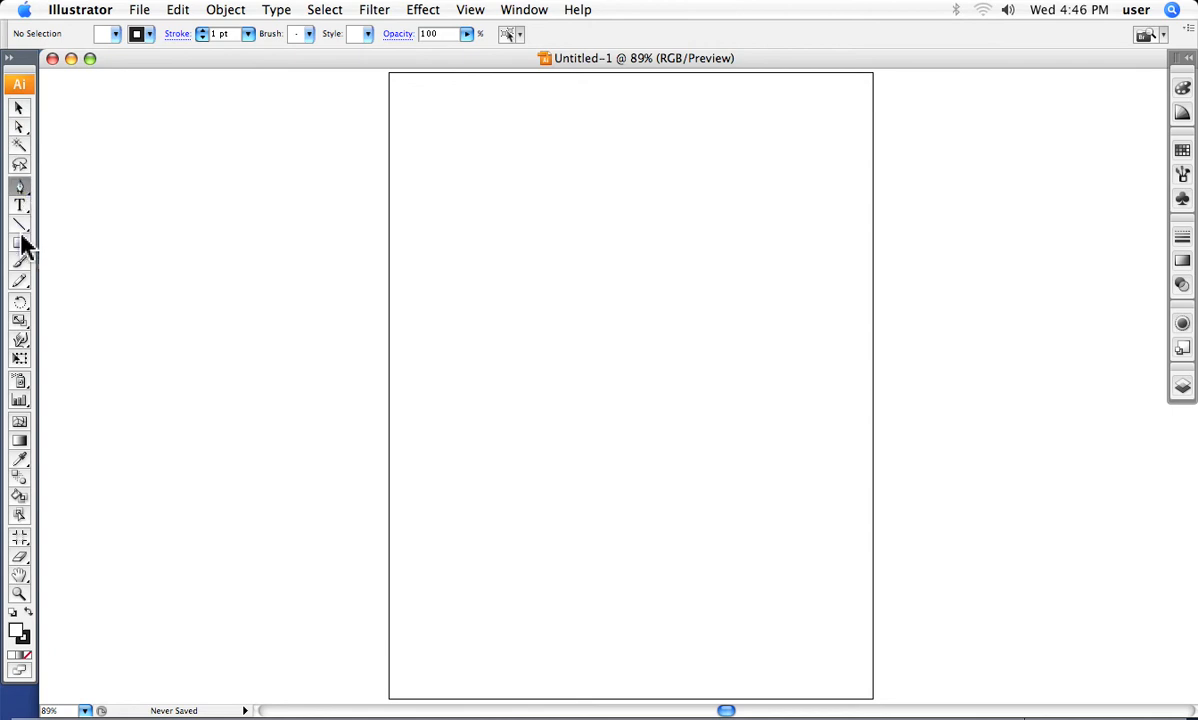
pyautogui.click(19, 223)
pyautogui.click(19, 242)
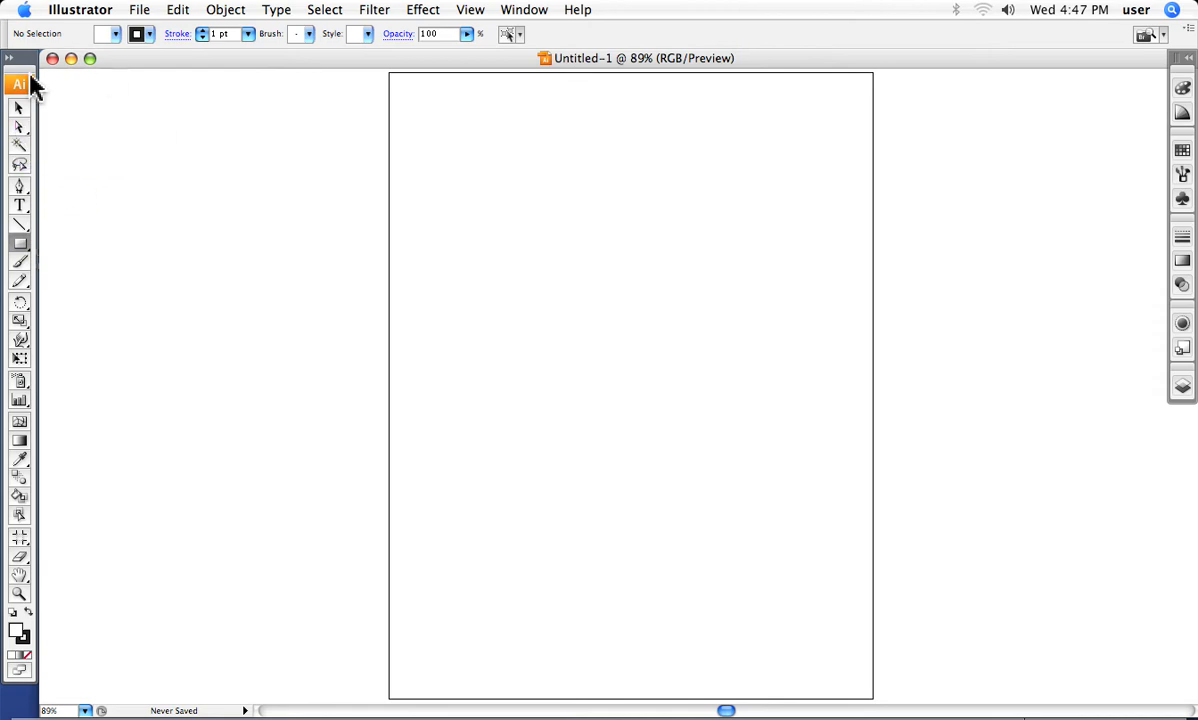
pyautogui.click(20, 187)
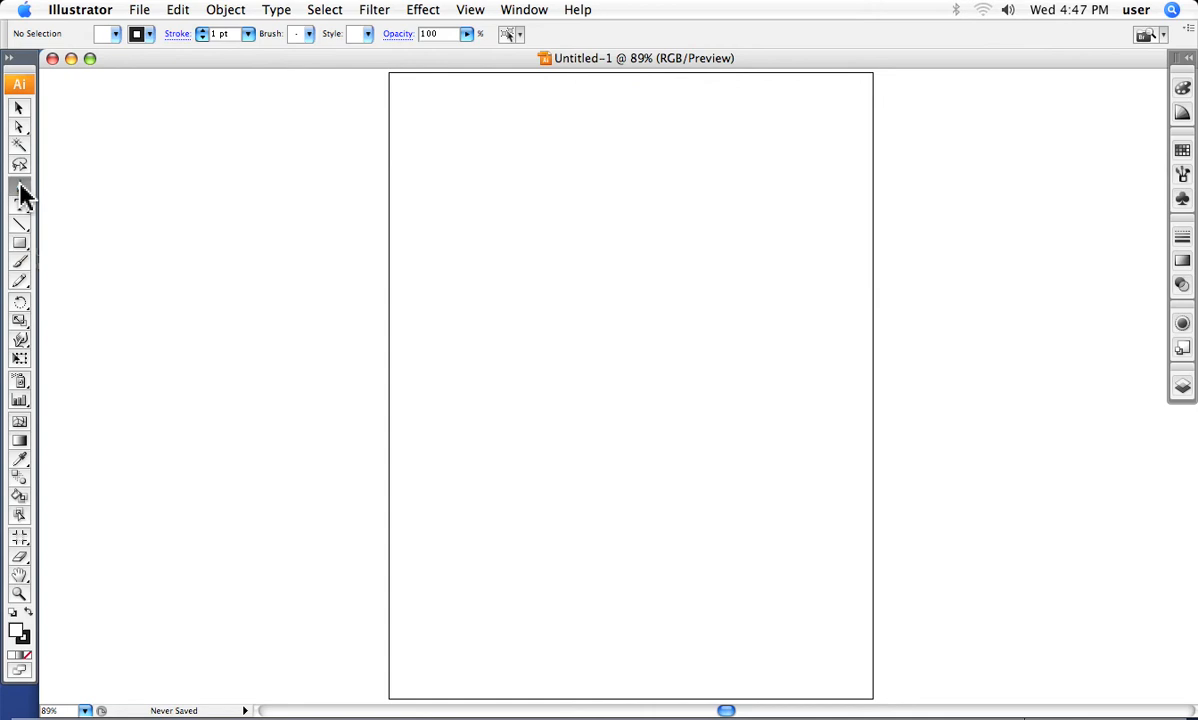
pyautogui.moveTo(29, 193)
pyautogui.mouseDown()
pyautogui.moveTo(70, 195)
pyautogui.moveTo(28, 212)
pyautogui.mouseUp()
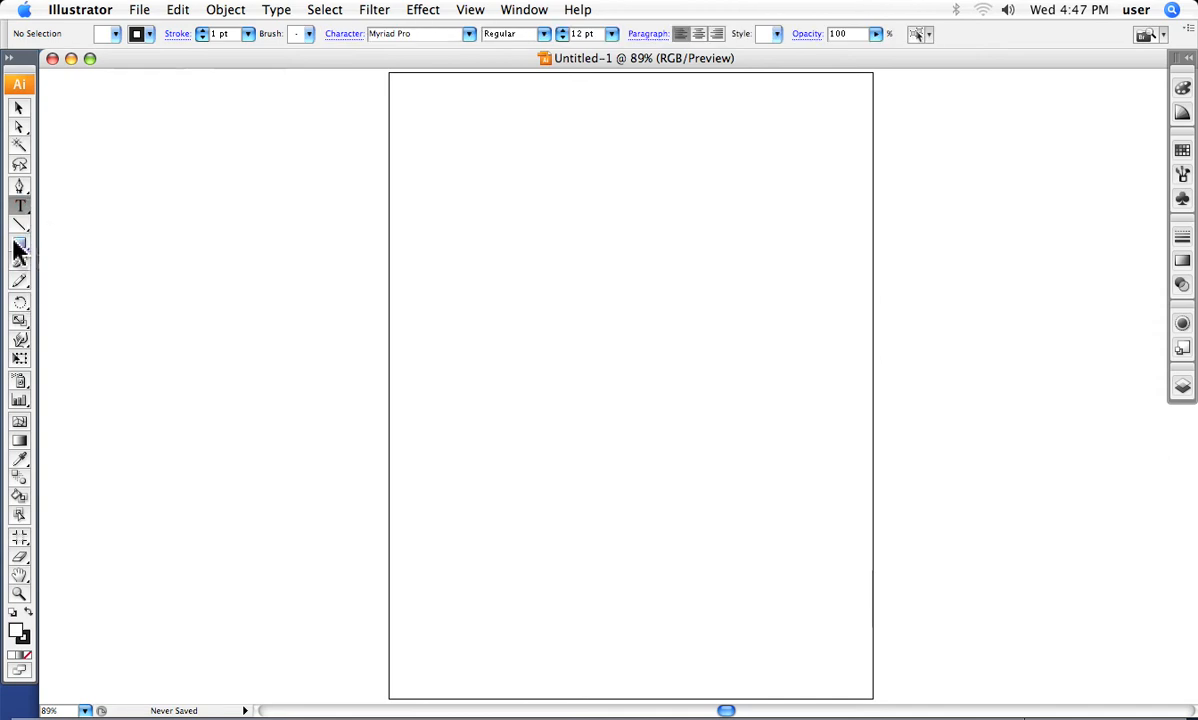
pyautogui.click(18, 244)
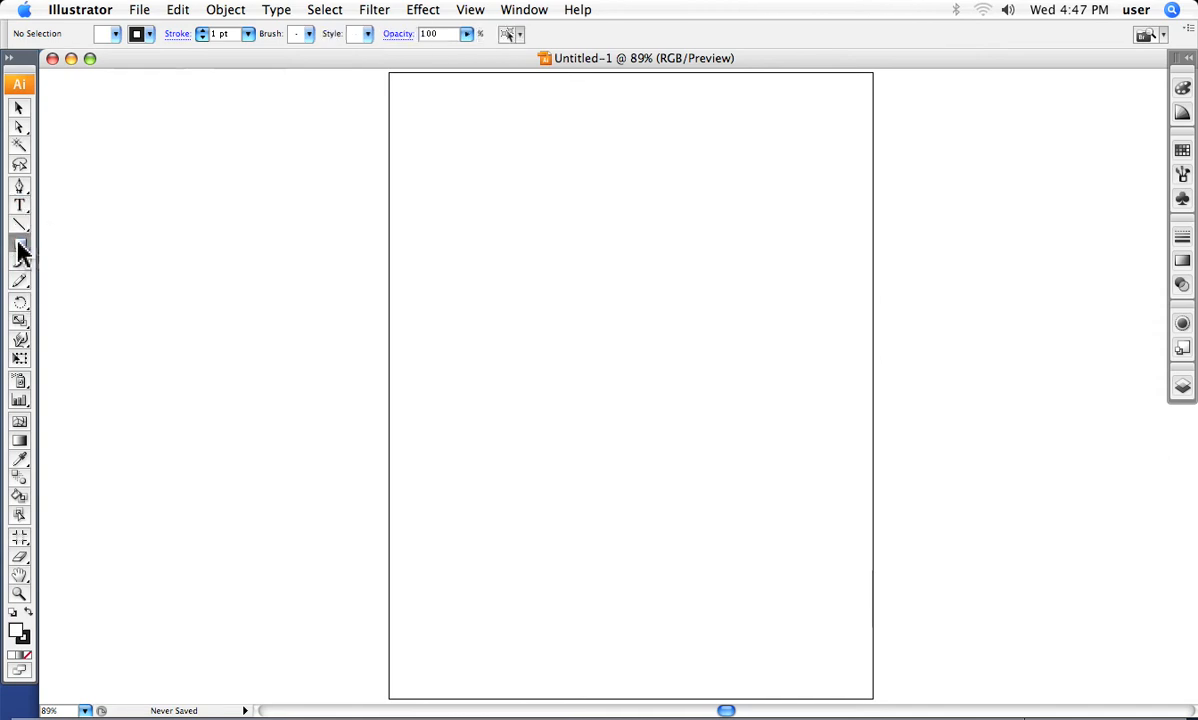
pyautogui.click(21, 305)
pyautogui.click(21, 318)
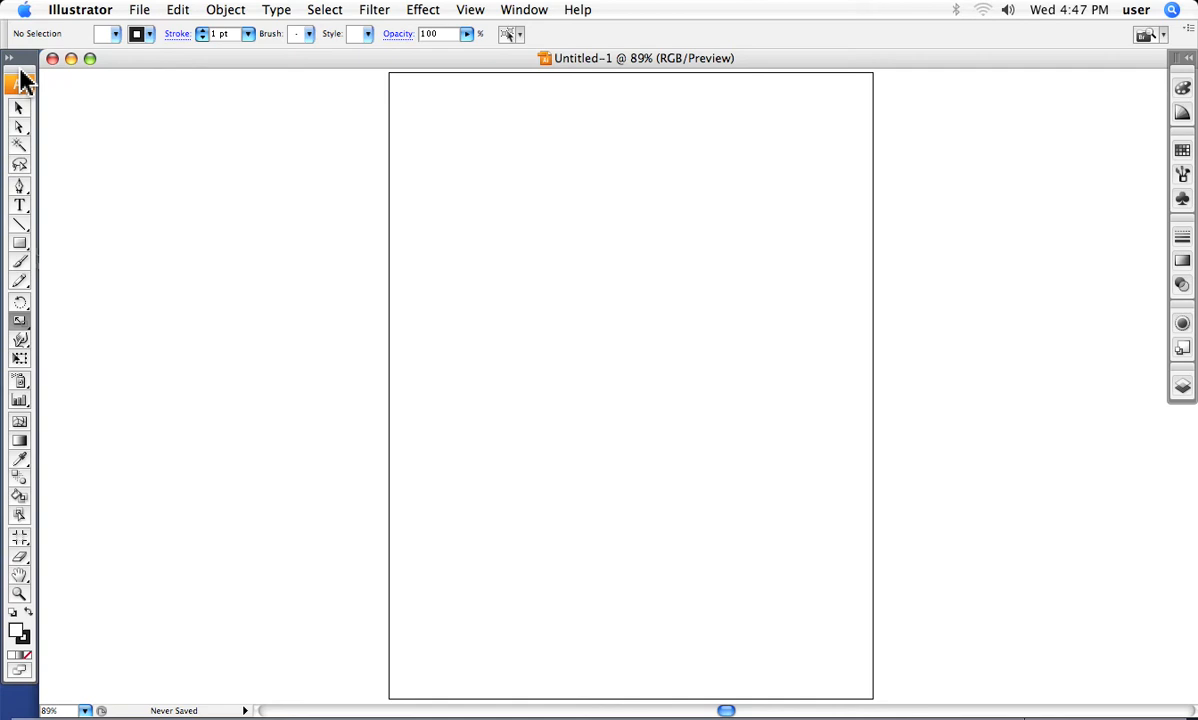
# Move the toolbox away from the window edge so it floats beside the artboard
pyautogui.moveTo(24, 80); pyautogui.dragTo(275, 93)
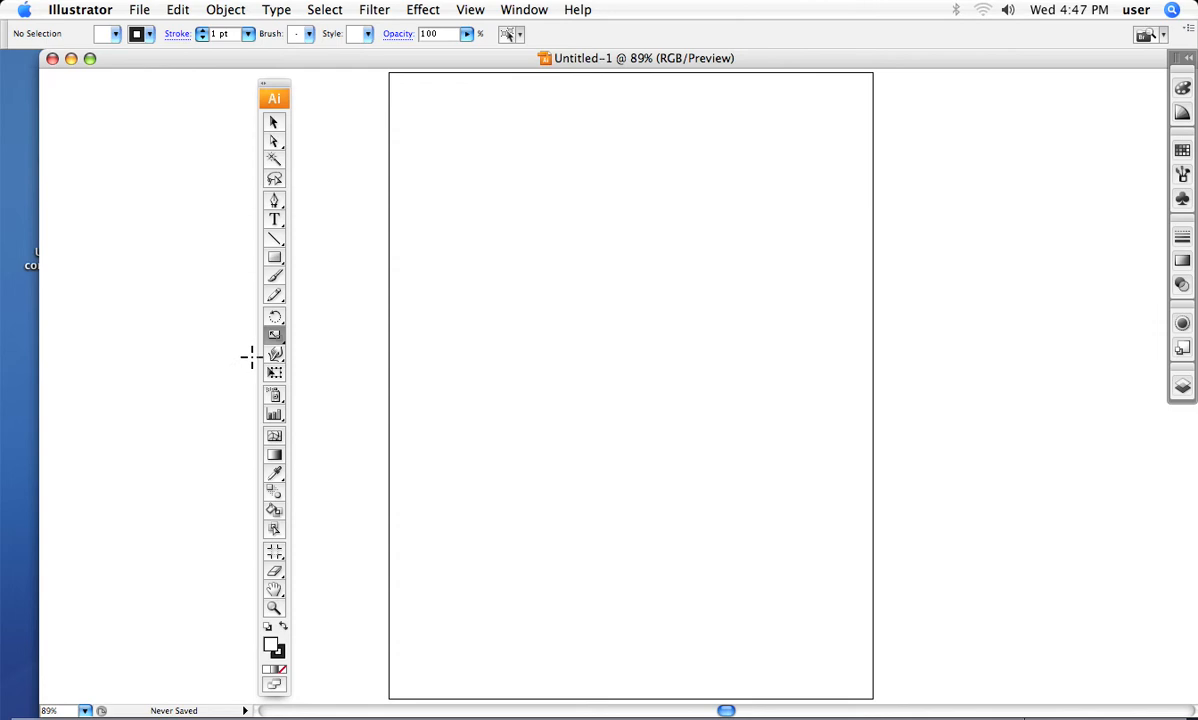
# Draw a rectangle about 6.76 by 6.65 in on the artboard and delete it
pyautogui.click(274, 258)
pyautogui.moveTo(441, 171)
pyautogui.mouseDown()
pyautogui.moveTo(662, 203)
pyautogui.moveTo(778, 286)
pyautogui.moveTo(829, 452)
pyautogui.moveTo(829, 550)
pyautogui.mouseUp()
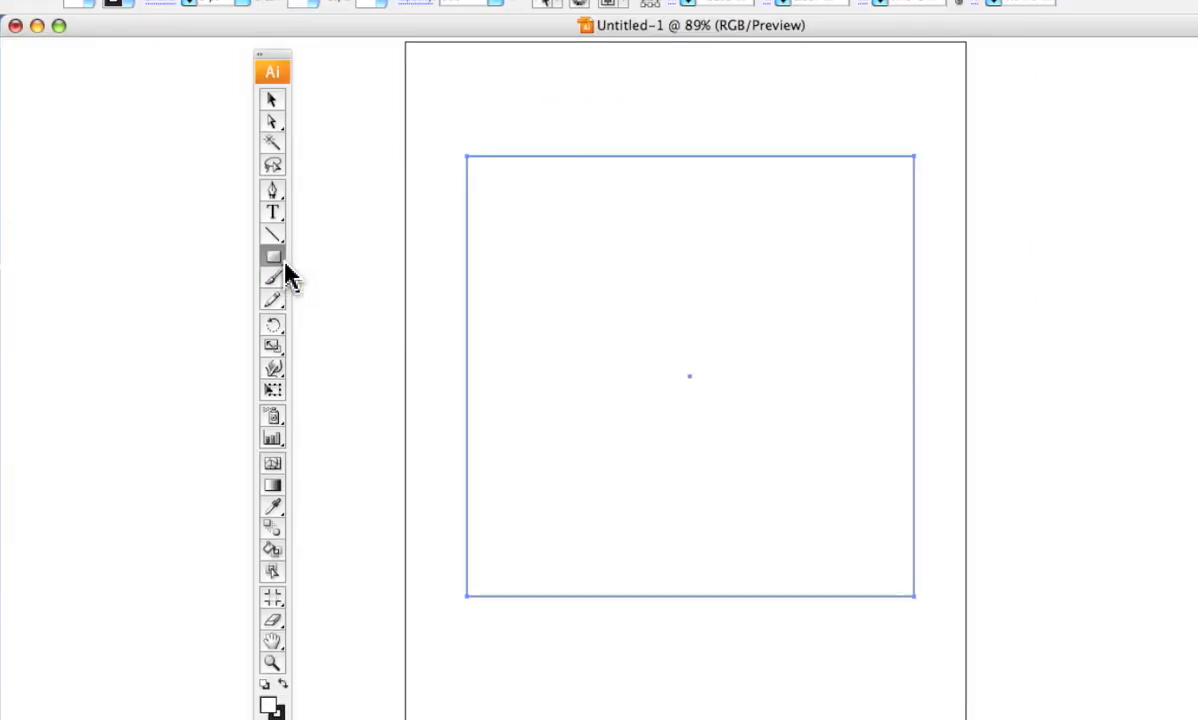
pyautogui.click(285, 266)
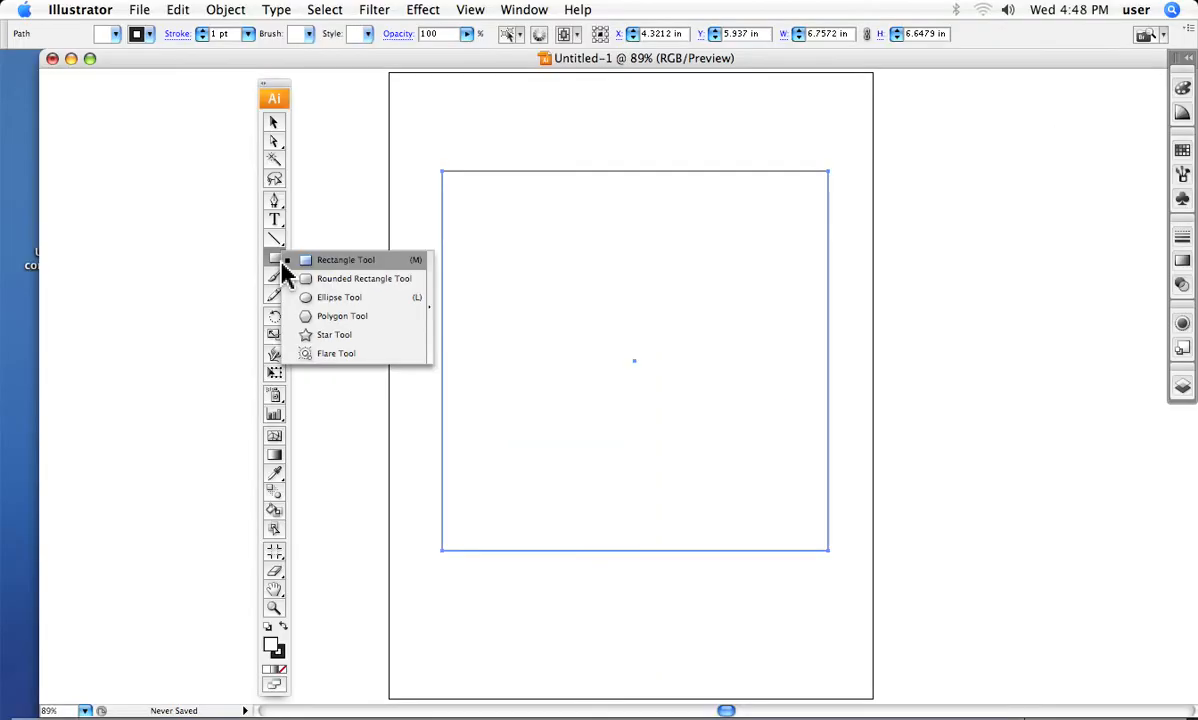
pyautogui.click(283, 262)
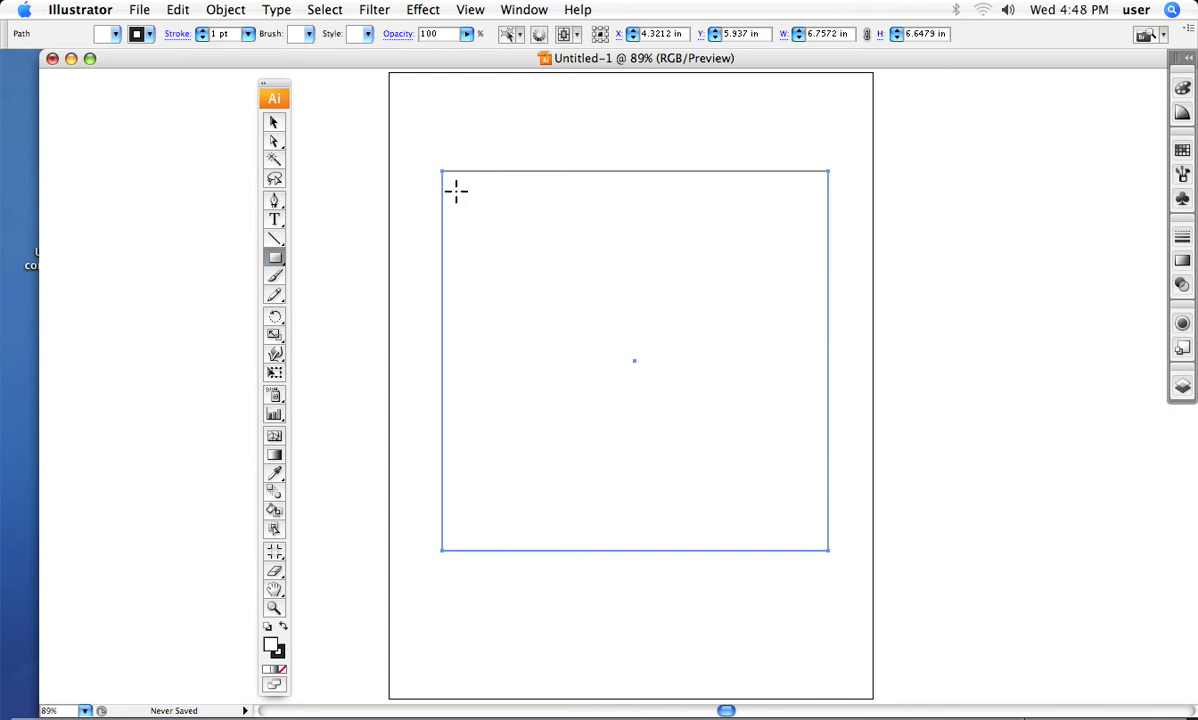
pyautogui.press('Delete')
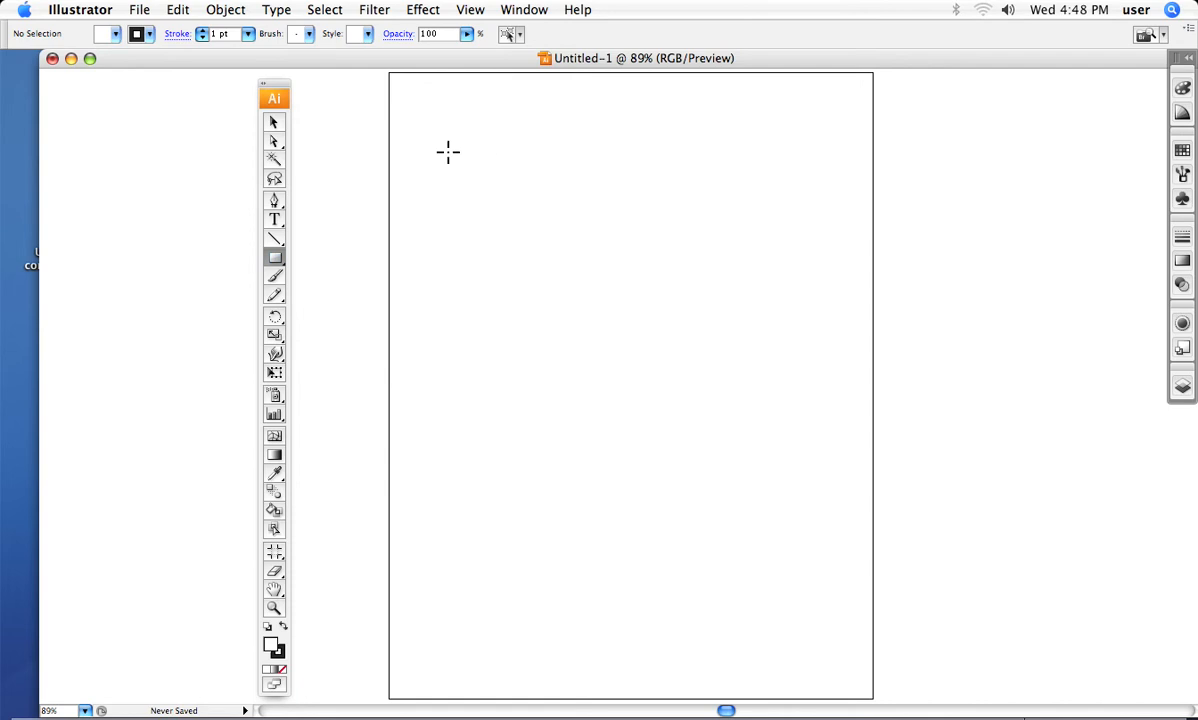
# Draw a near-square rectangle about 6.69 by 6.71 in on the artboard and deselect it
pyautogui.moveTo(435, 170); pyautogui.dragTo(818, 553)
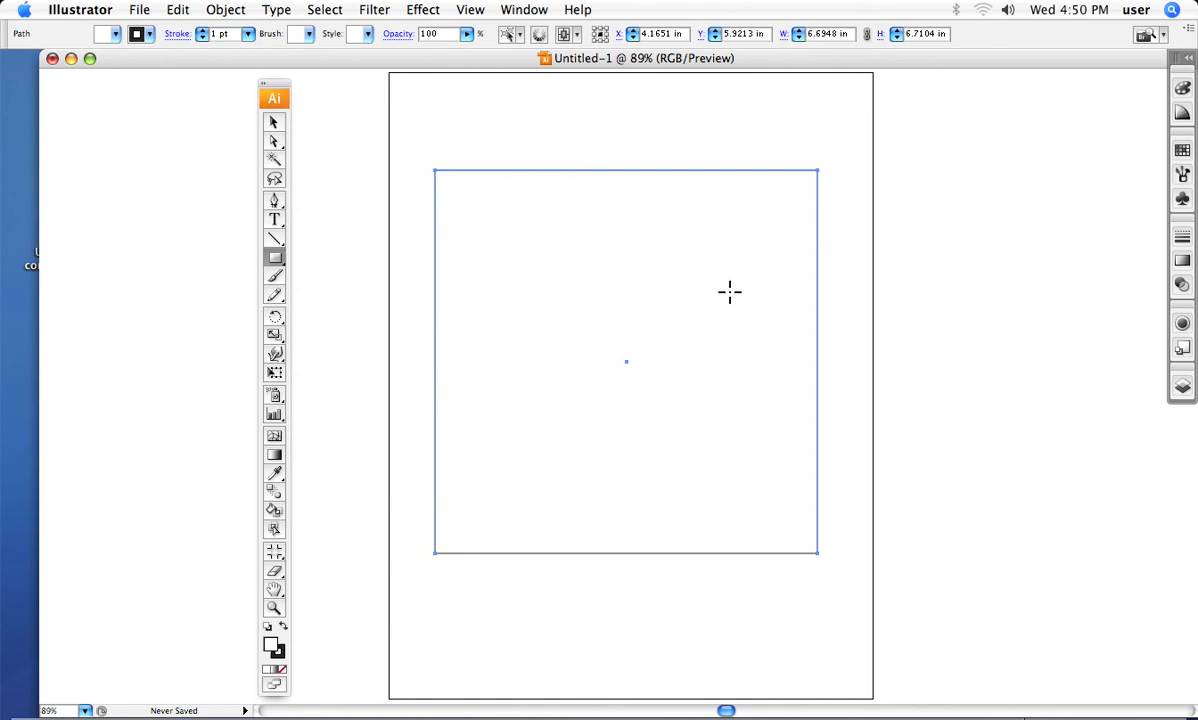
pyautogui.click(274, 121)
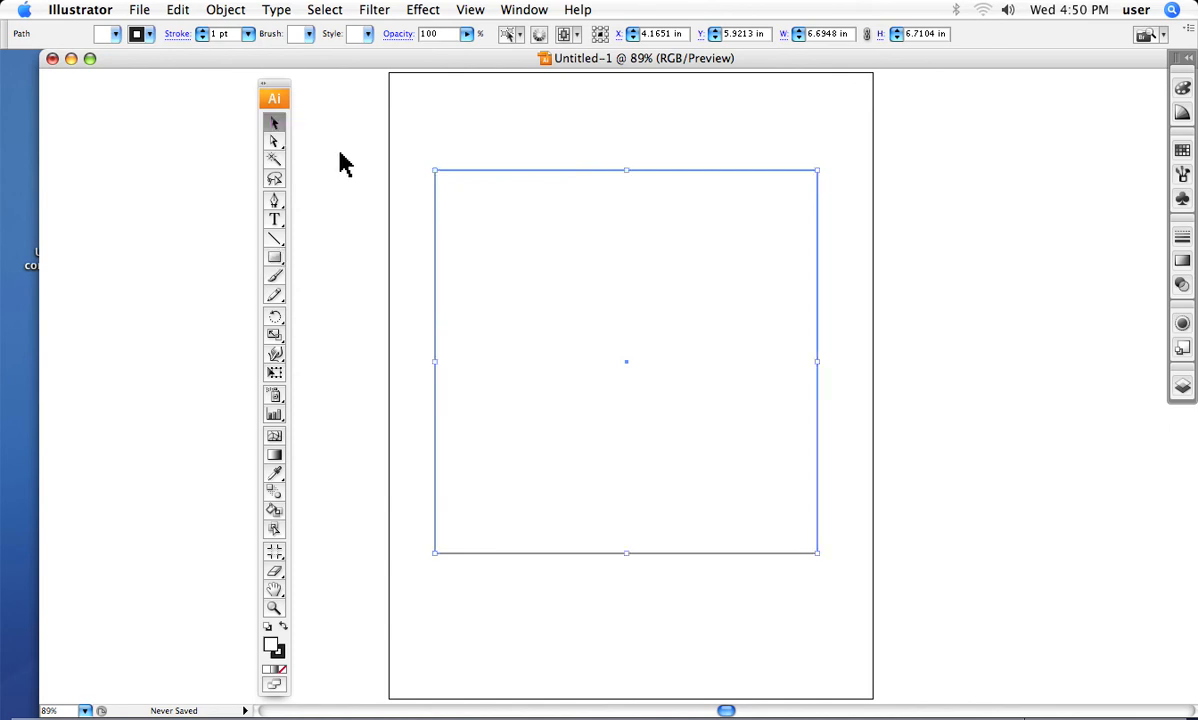
pyautogui.click(333, 160)
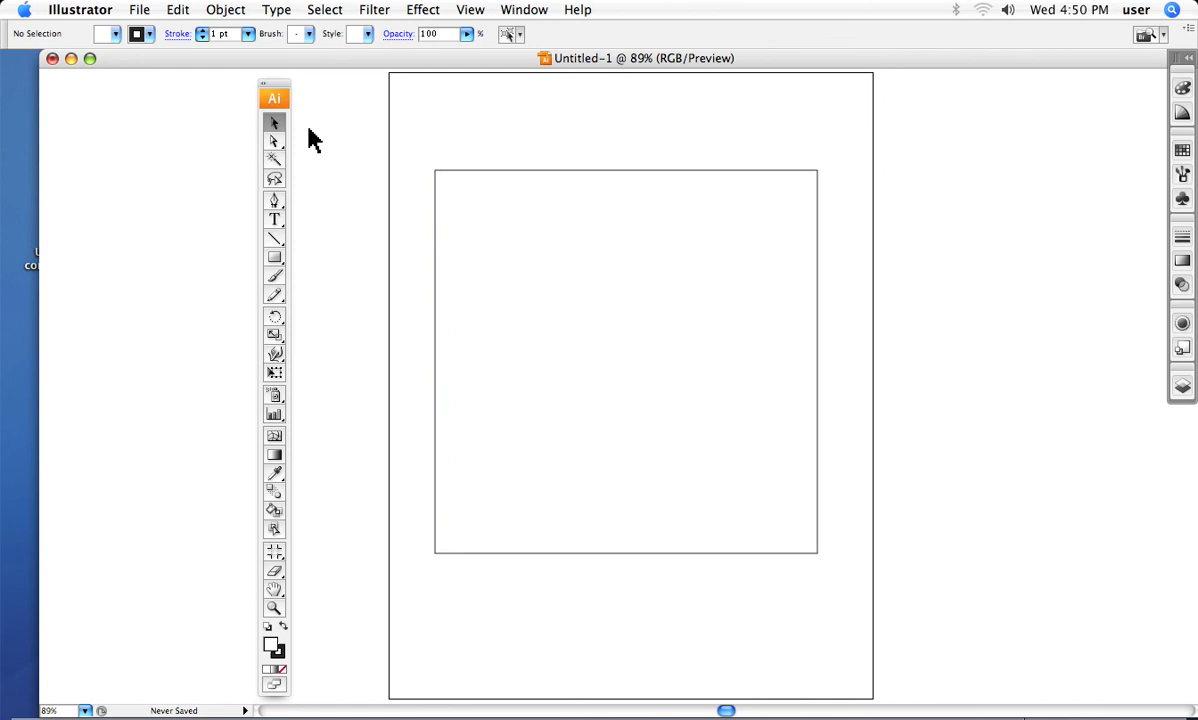
# Select the rectangle and fill it with the bright yellow swatch
pyautogui.click(529, 250)
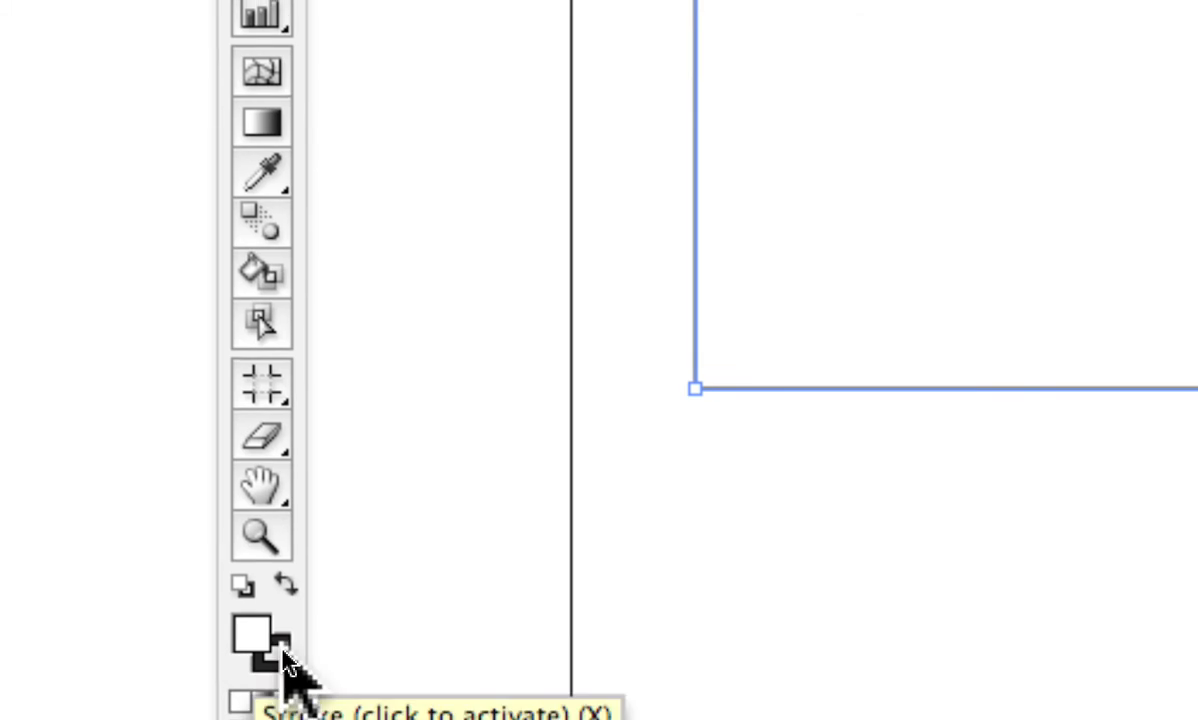
pyautogui.click(308, 650)
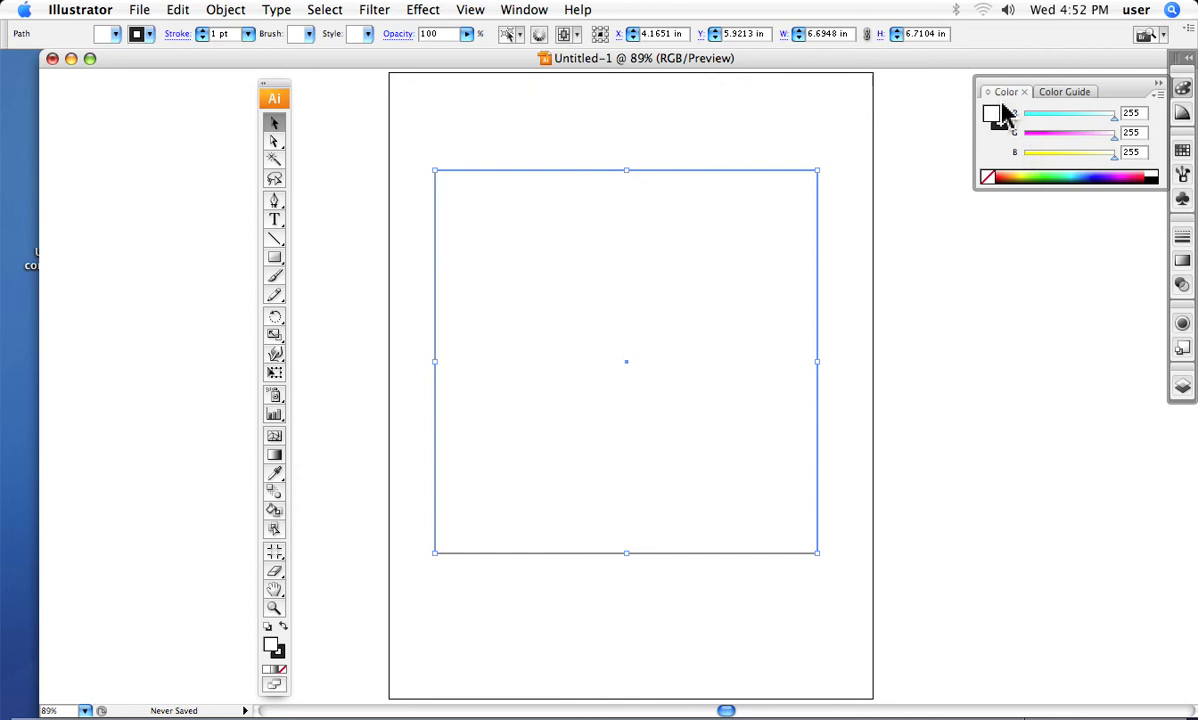
pyautogui.click(527, 11)
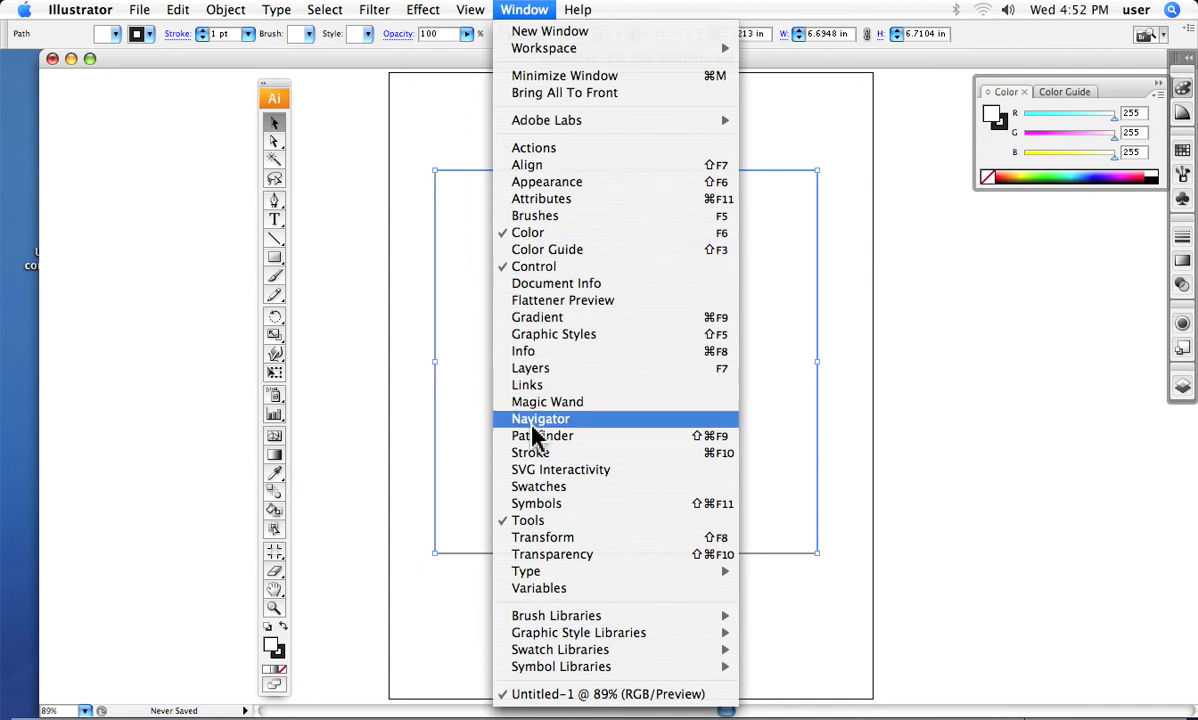
pyautogui.click(540, 487)
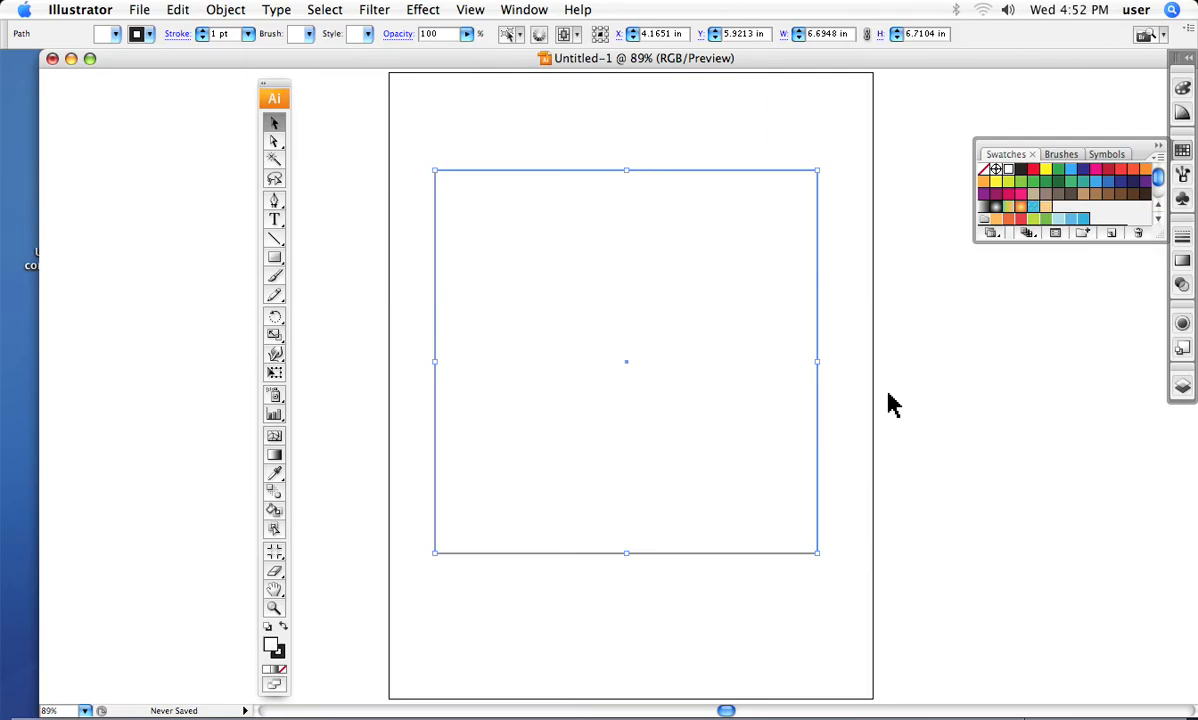
pyautogui.click(1034, 188)
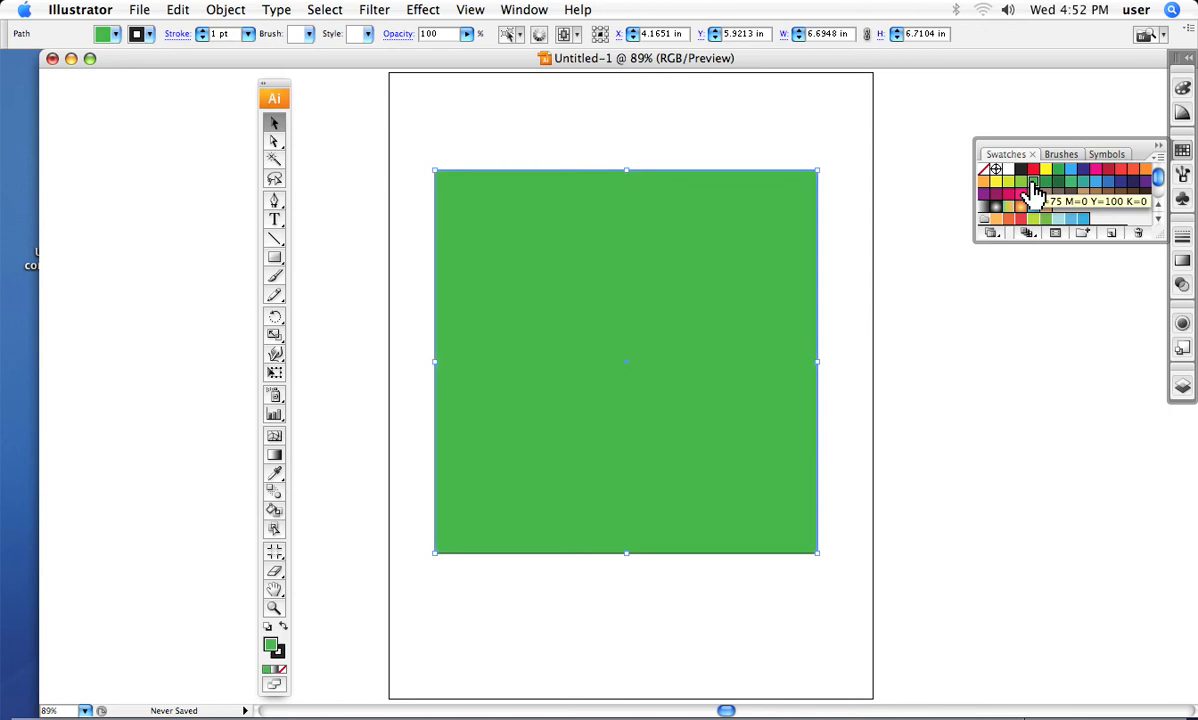
pyautogui.click(1045, 170)
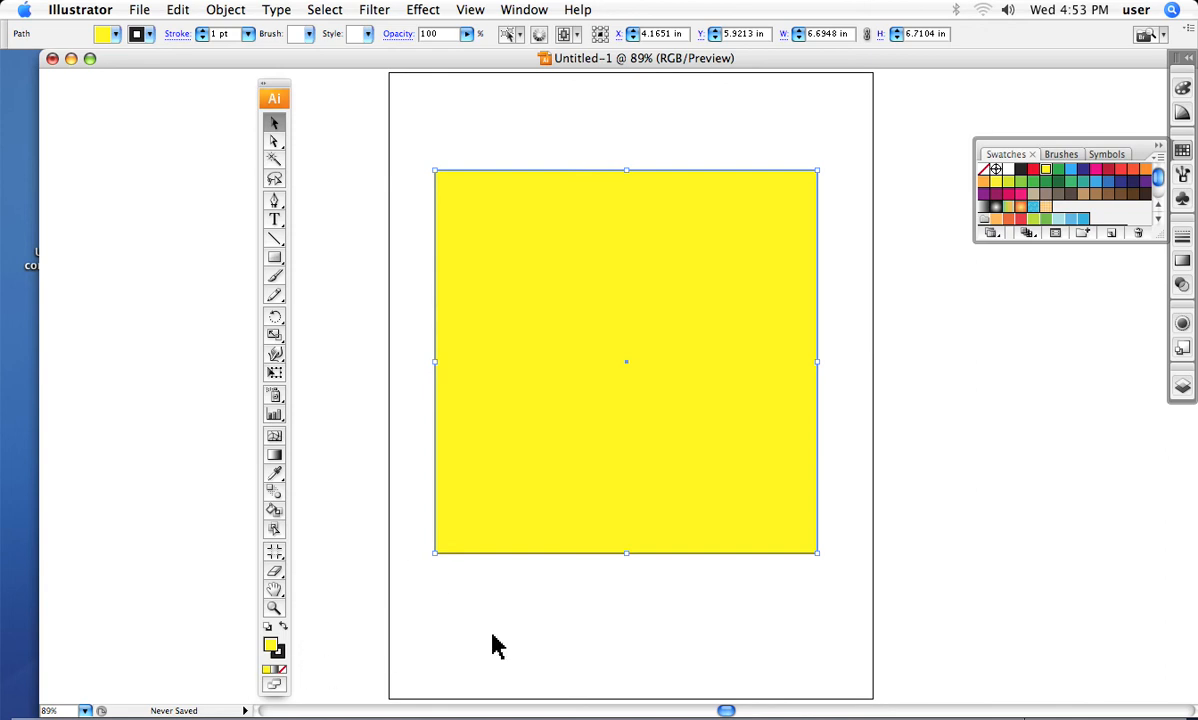
# Change the rectangle's stroke color to dark blue
pyautogui.click(278, 658)
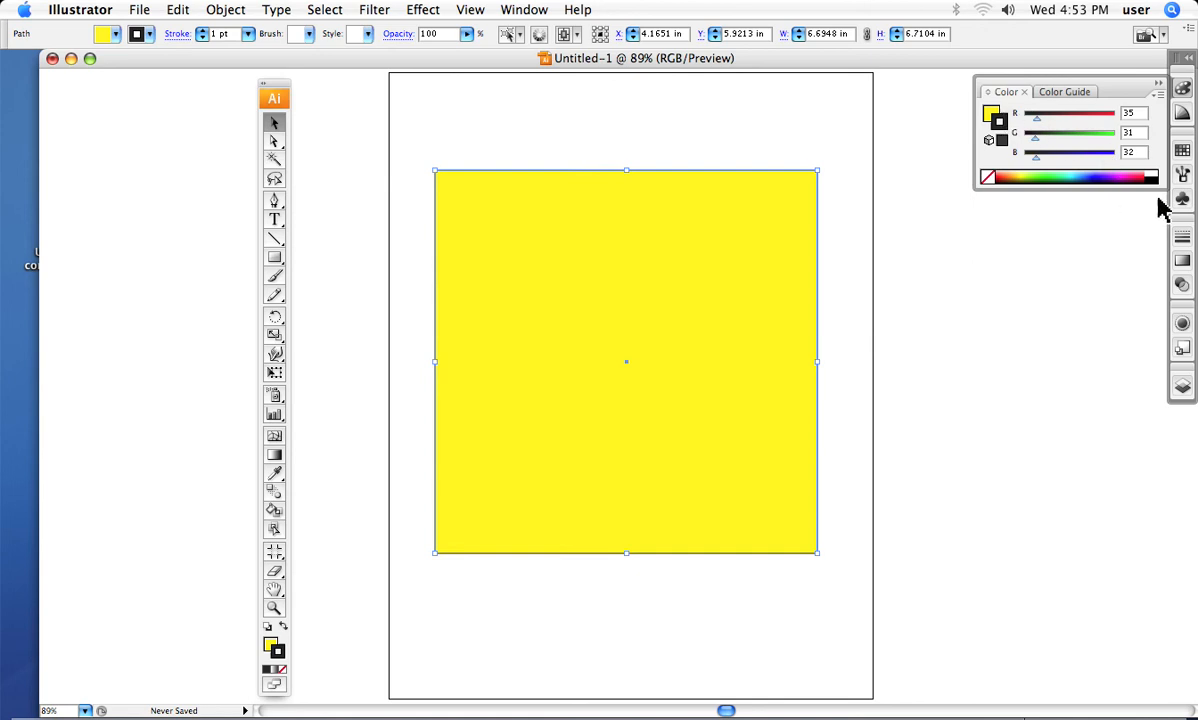
pyautogui.click(1101, 177)
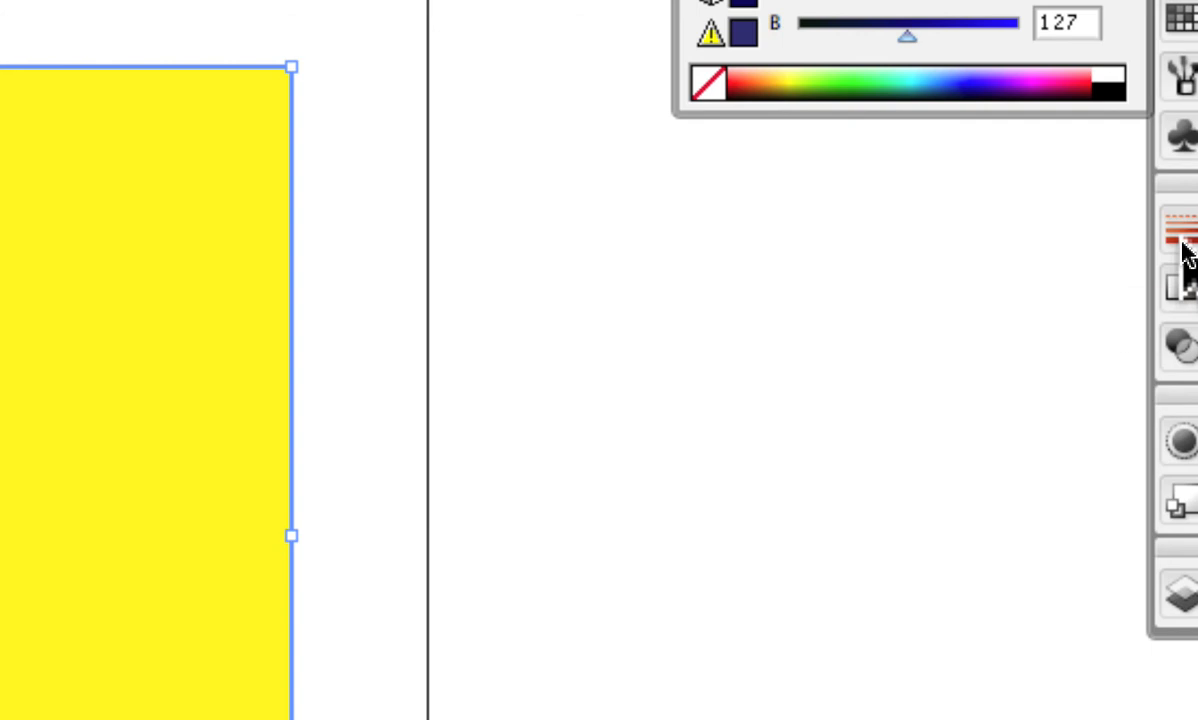
# Increase the rectangle's stroke weight to 19 pt and deselect the rectangle
pyautogui.click(1183, 242)
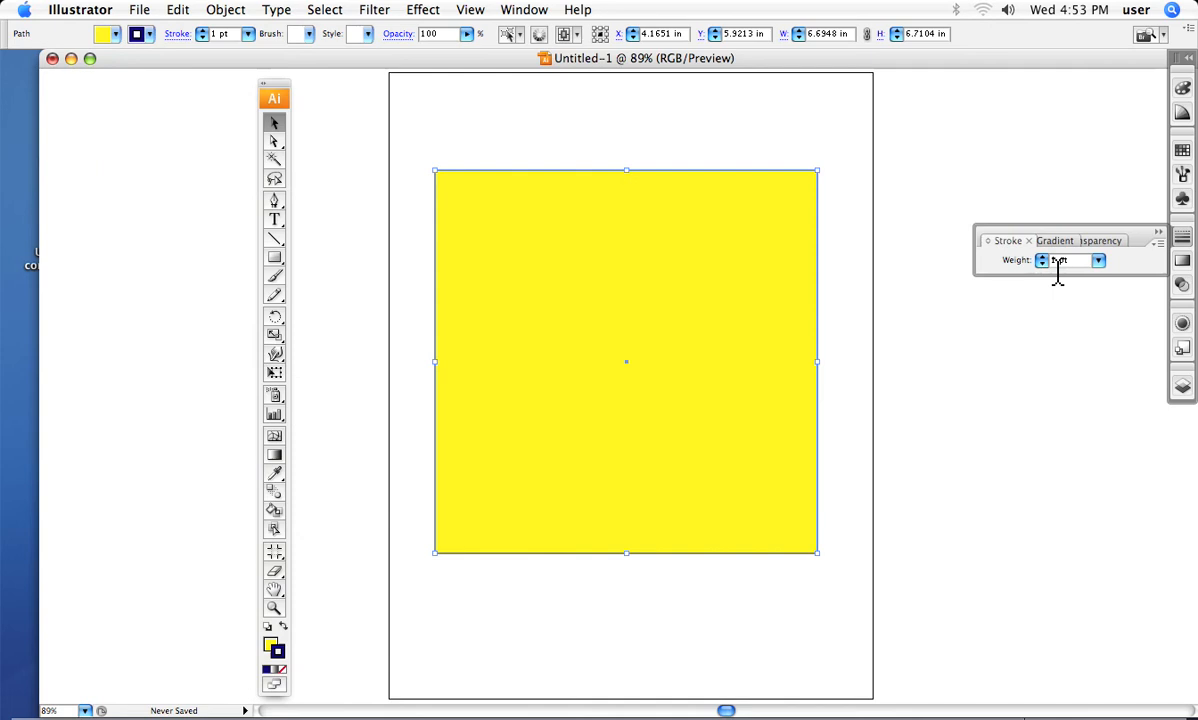
pyautogui.click(520, 11)
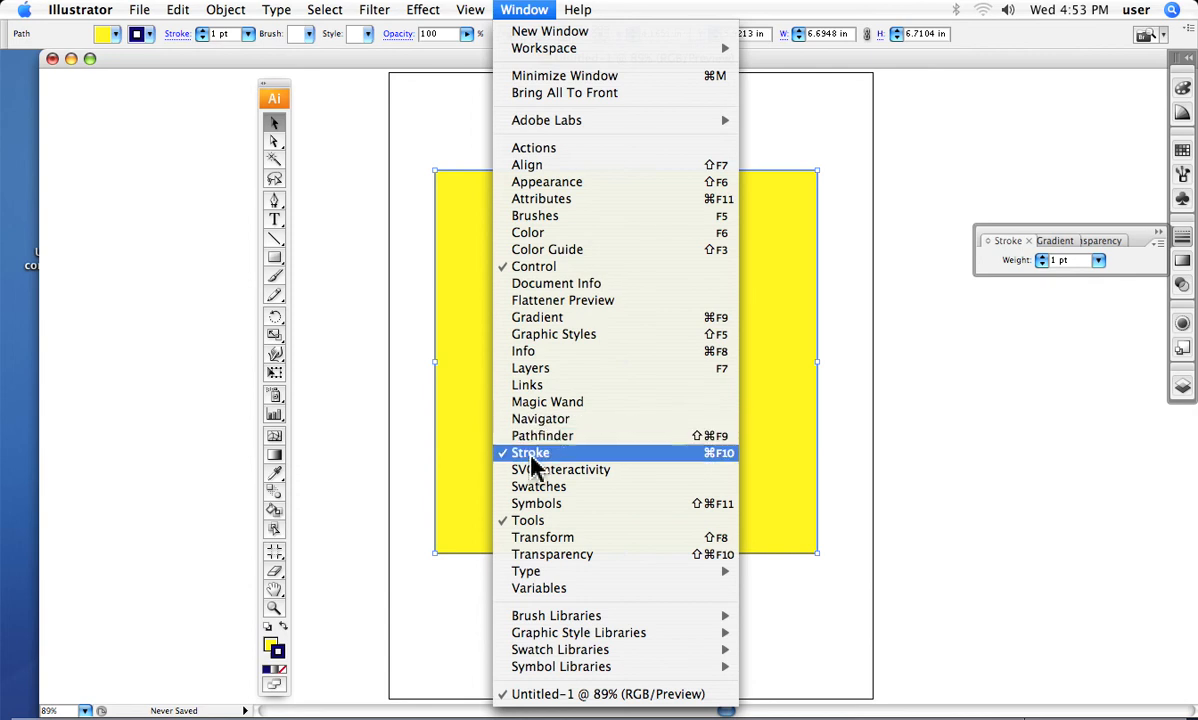
pyautogui.click(530, 455)
pyautogui.click(524, 10)
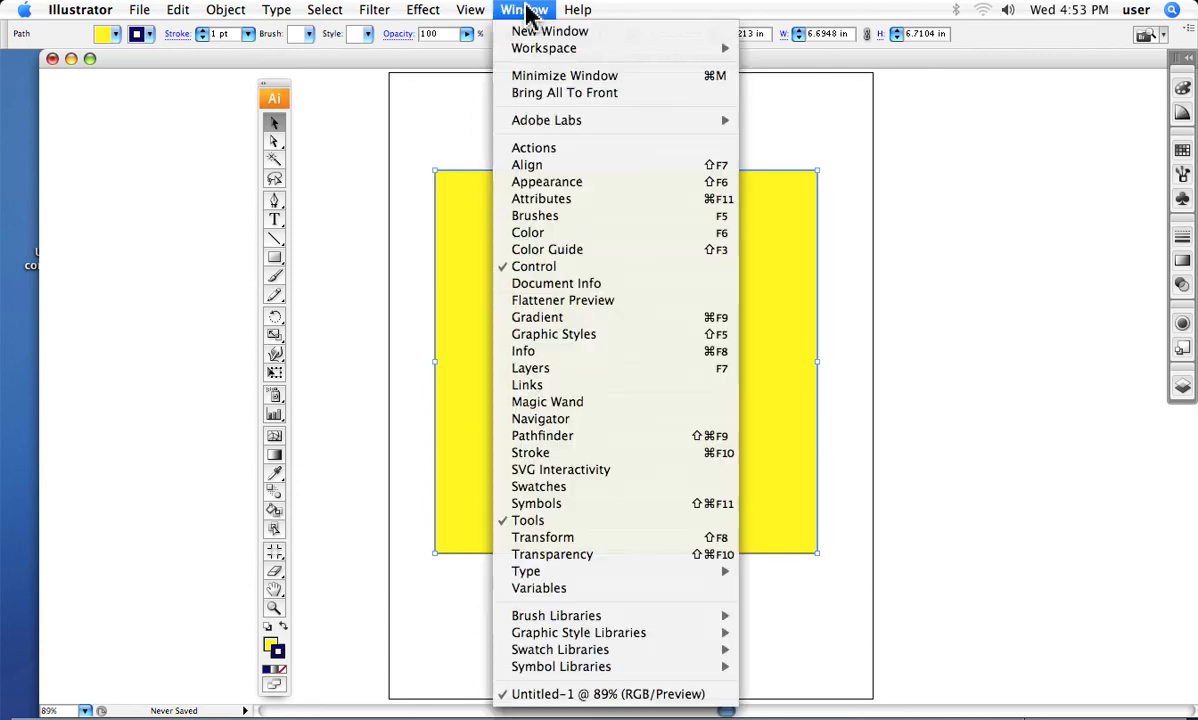
pyautogui.click(545, 455)
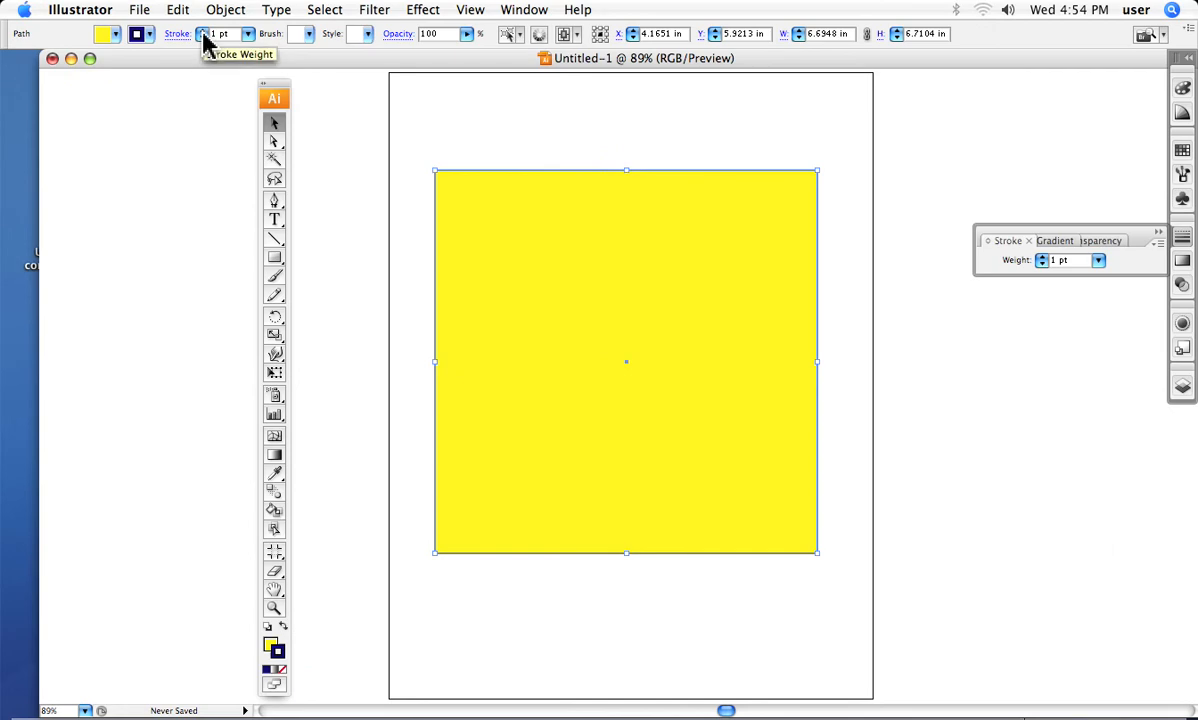
pyautogui.click(202, 32)
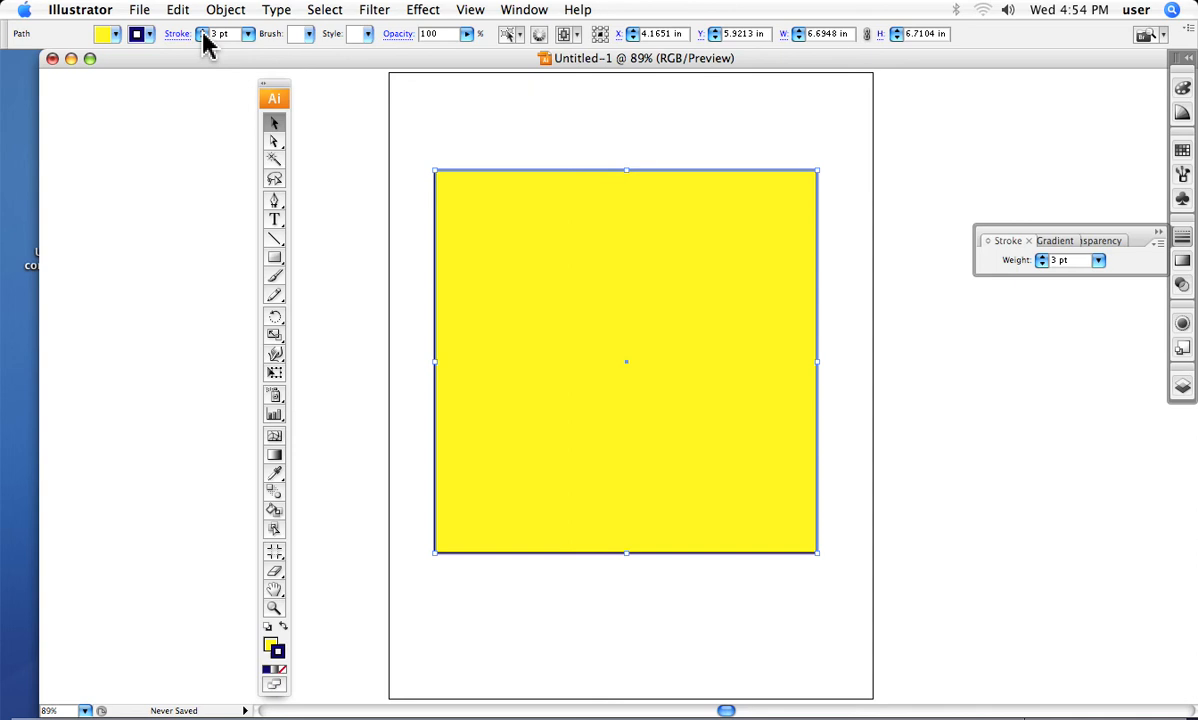
pyautogui.click(202, 32)
pyautogui.click(202, 32)
pyautogui.click(202, 32)
pyautogui.click(202, 32)
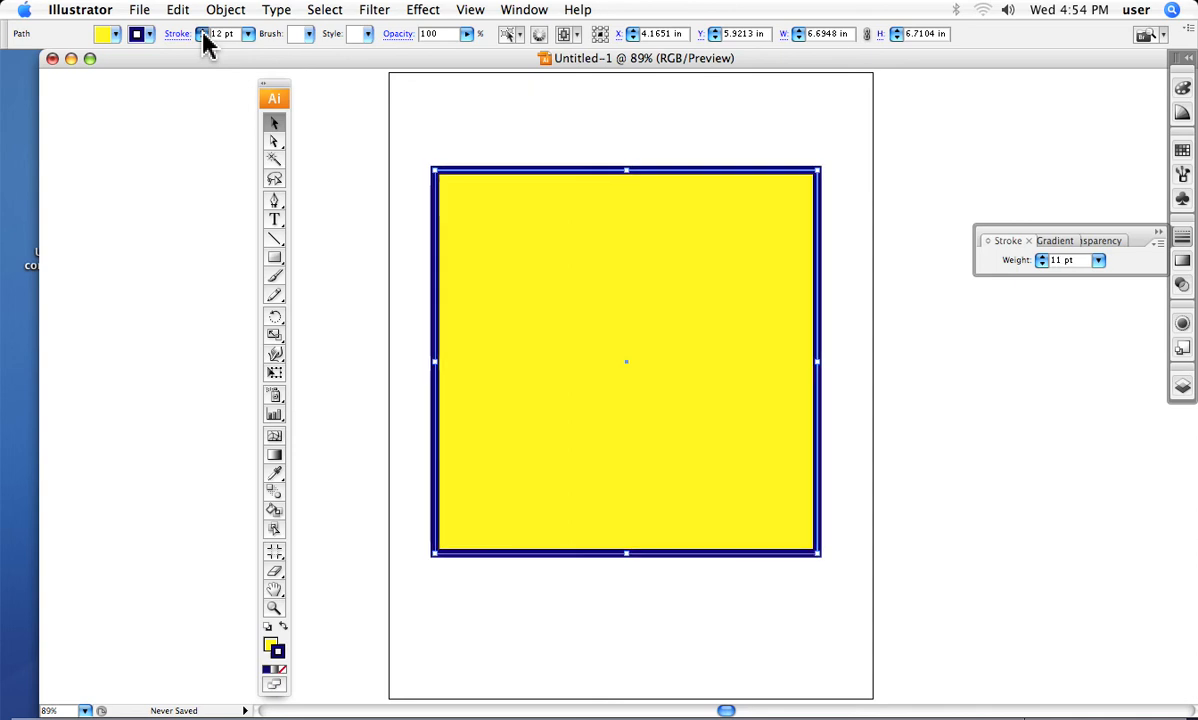
pyautogui.click(202, 31)
pyautogui.click(202, 31)
pyautogui.click(202, 31)
pyautogui.click(202, 31)
pyautogui.click(202, 31)
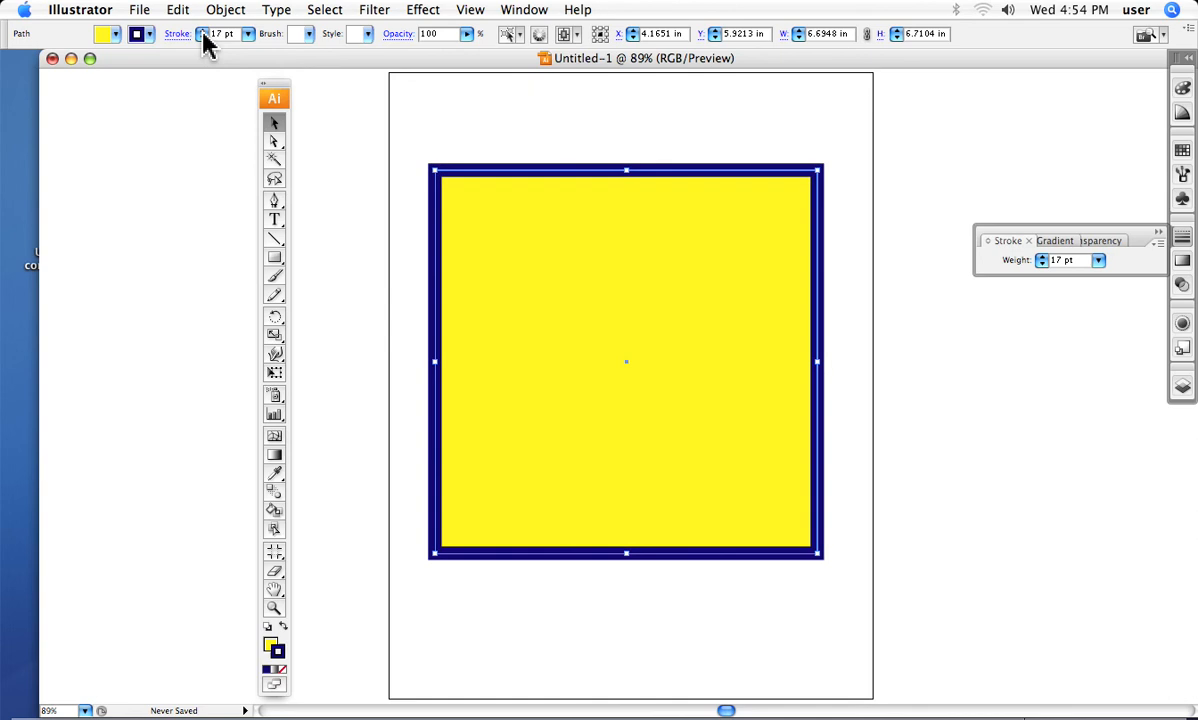
pyautogui.click(1041, 257)
pyautogui.click(1041, 257)
pyautogui.click(1041, 257)
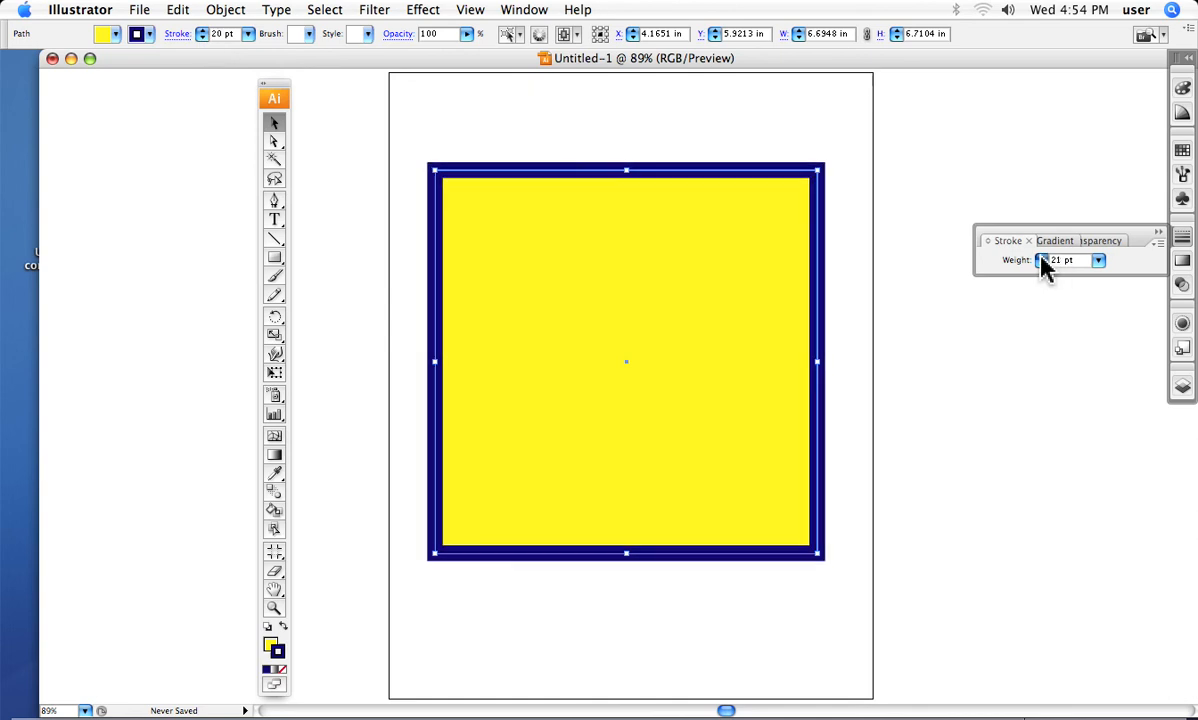
pyautogui.click(1042, 264)
pyautogui.click(1042, 264)
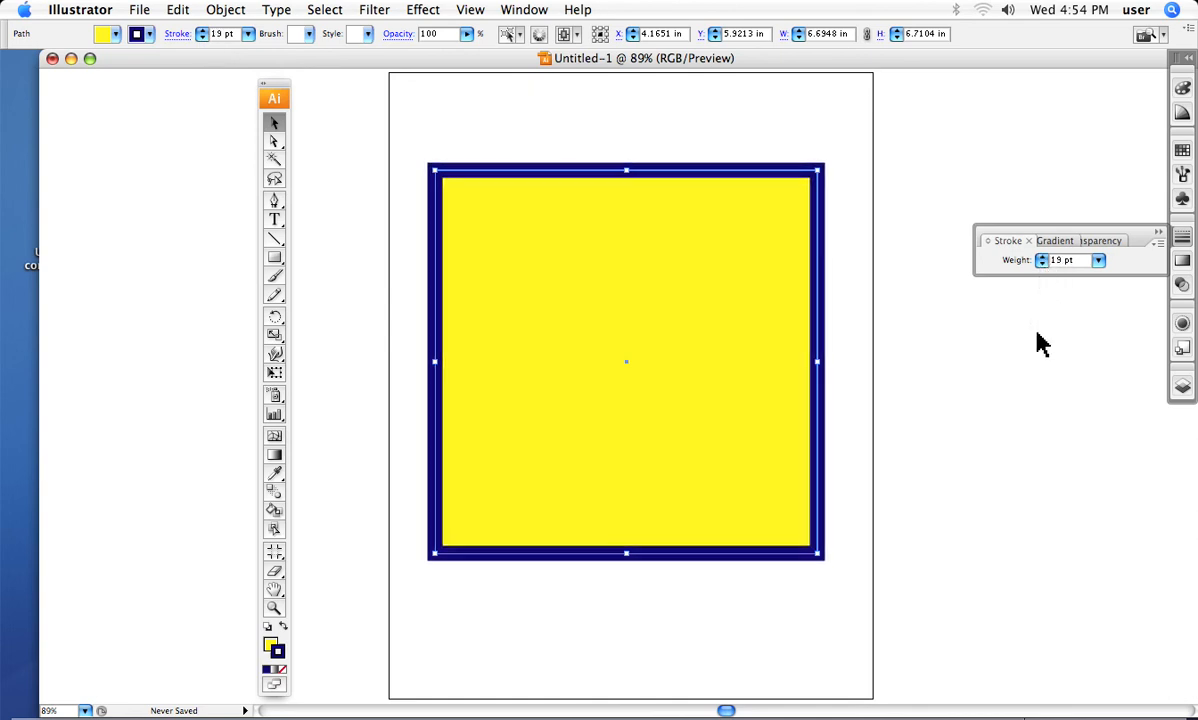
pyautogui.click(1040, 355)
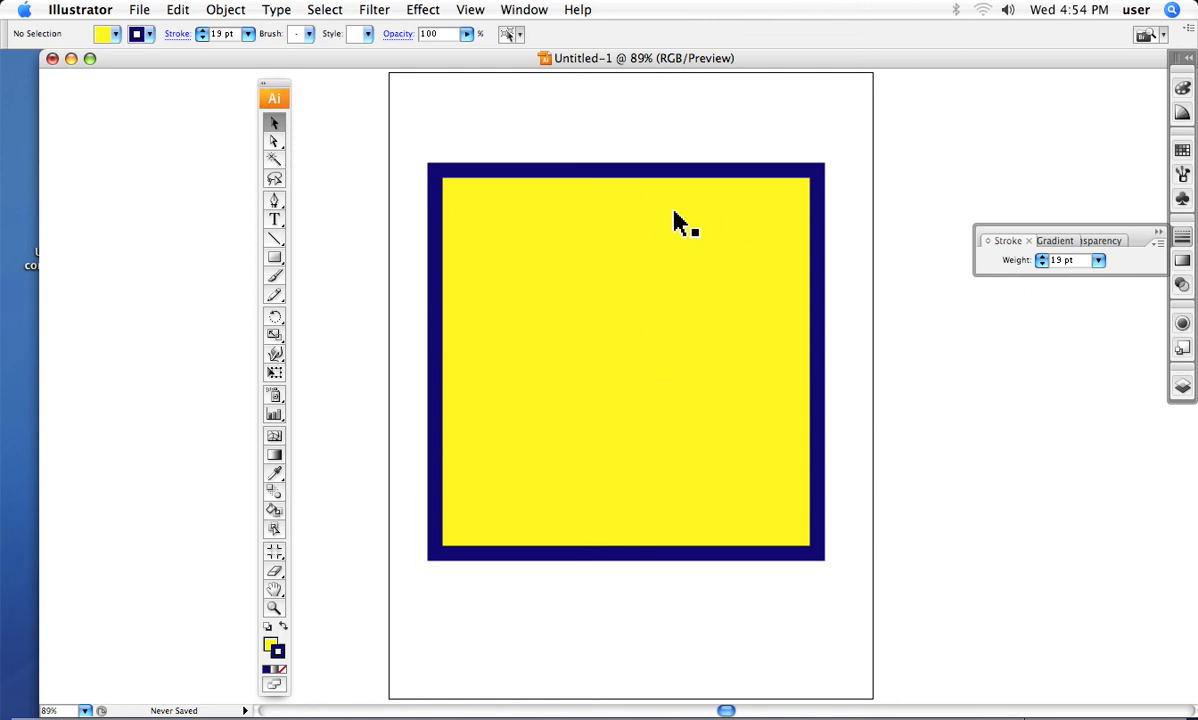
# Open the new document settings and review the available page sizes, keeping Letter
pyautogui.click(141, 12)
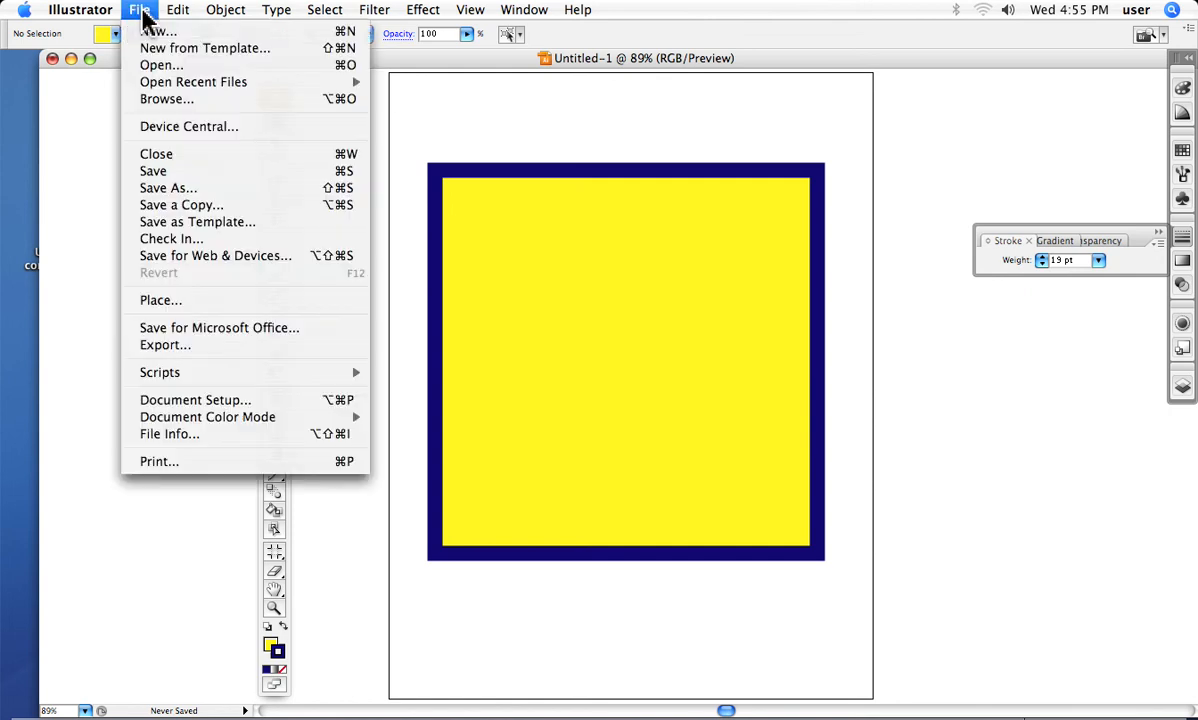
pyautogui.click(155, 32)
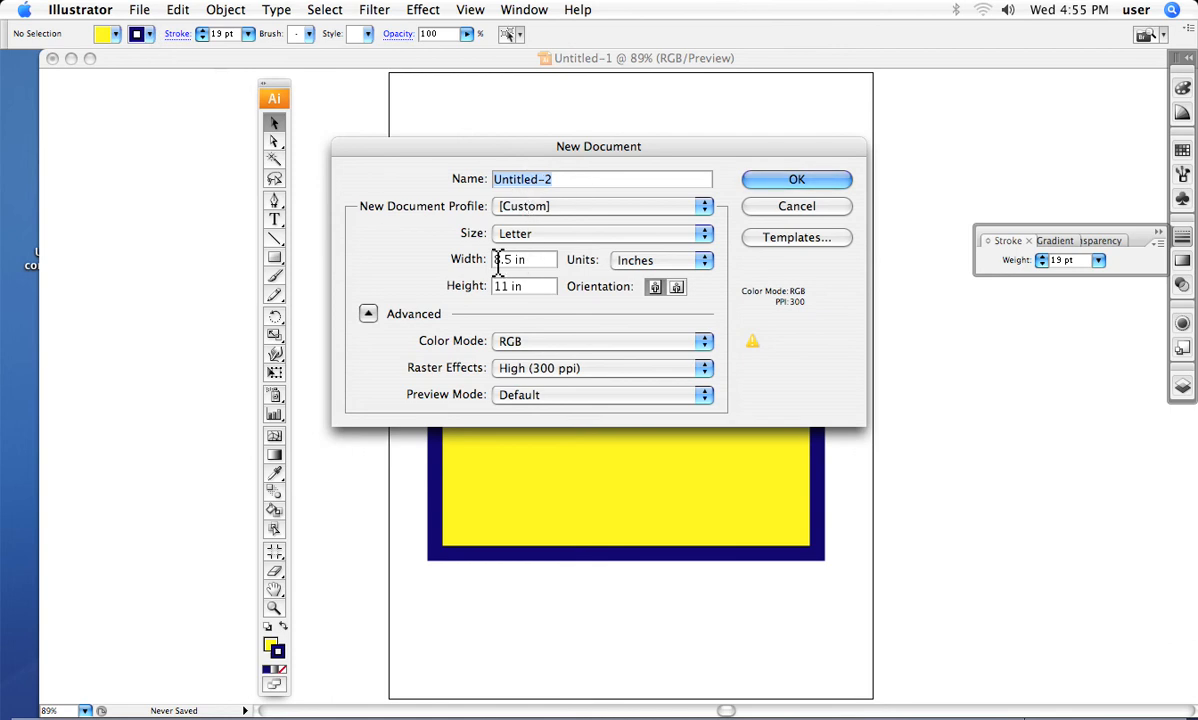
pyautogui.click(706, 235)
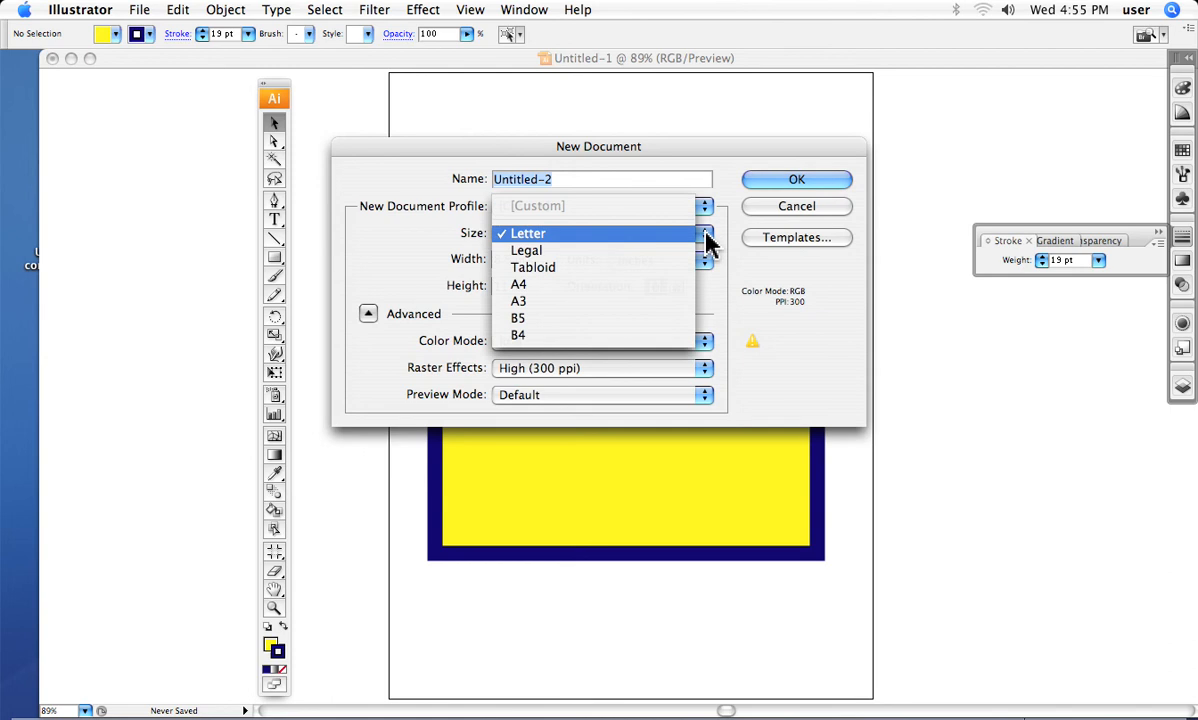
pyautogui.click(706, 235)
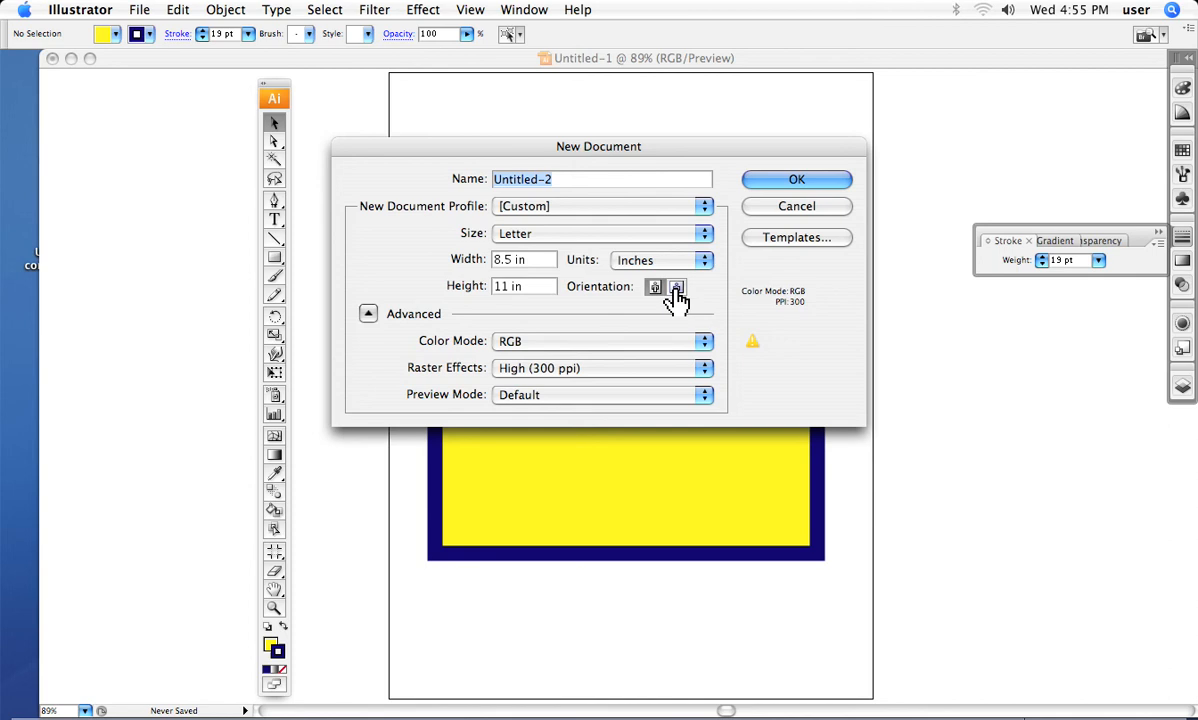
# Set the new document's color mode to CMYK and keep its raster effects at High (300 ppi)
pyautogui.click(704, 343)
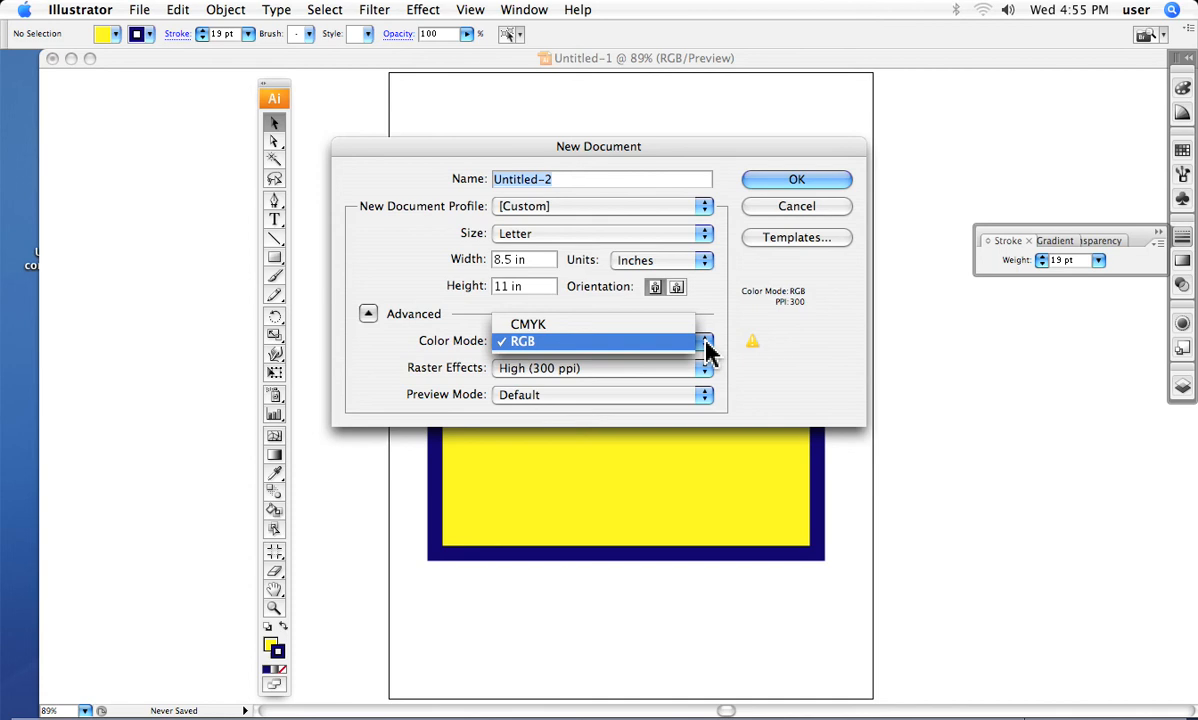
pyautogui.click(545, 326)
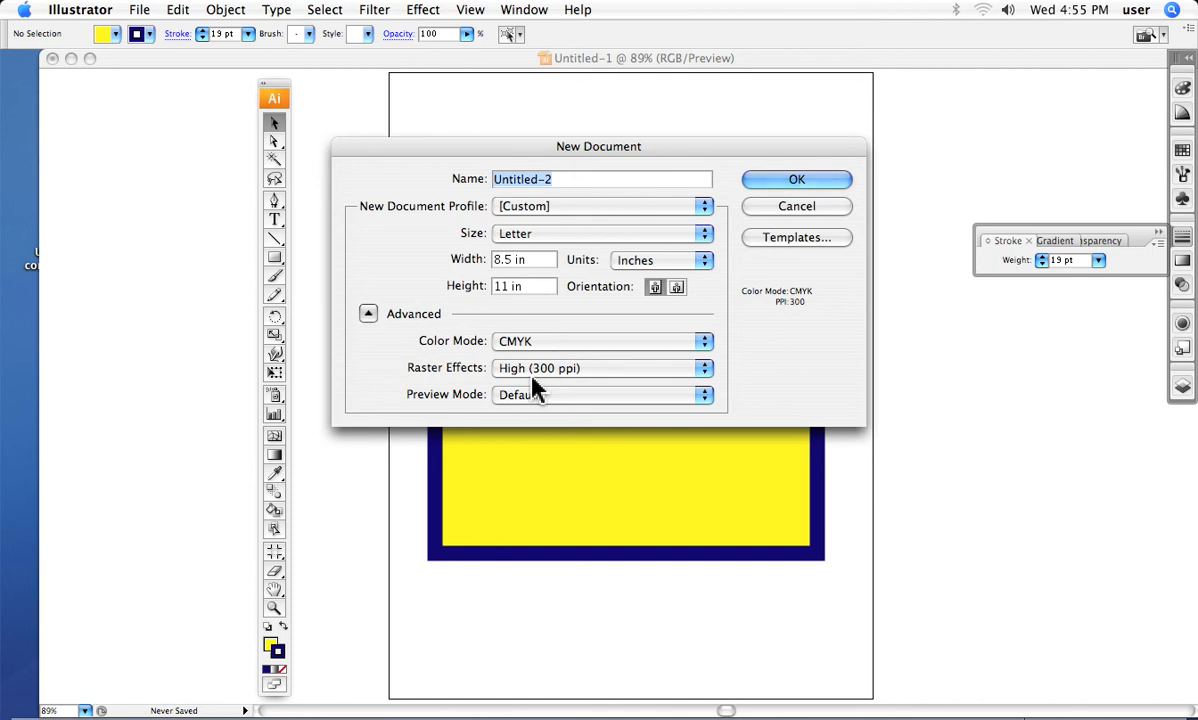
pyautogui.click(368, 314)
pyautogui.click(705, 372)
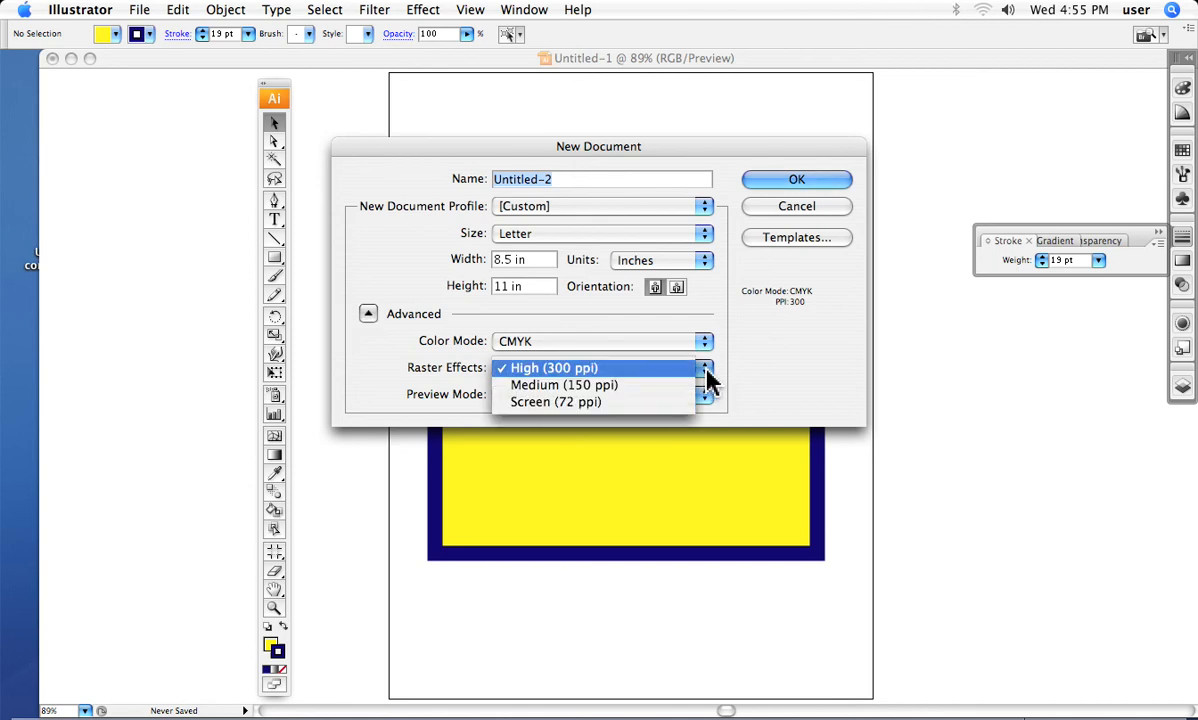
pyautogui.click(497, 368)
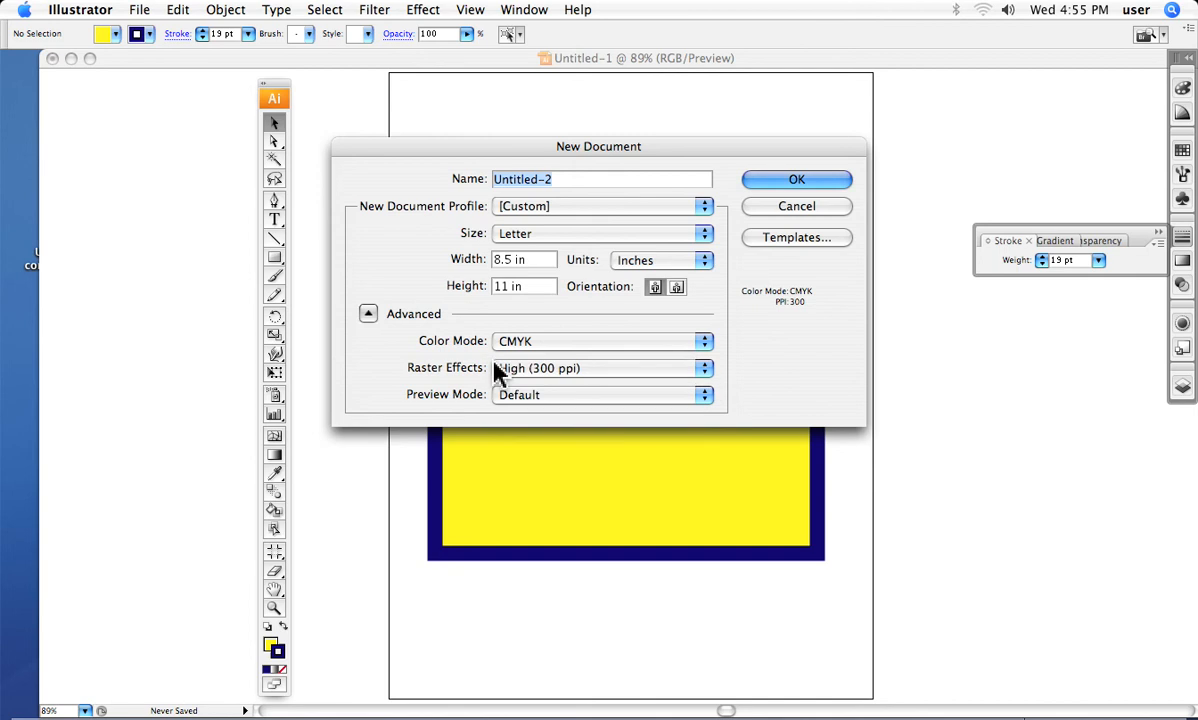
# Collapse the advanced options of the new document settings and cancel creating the document
pyautogui.click(368, 314)
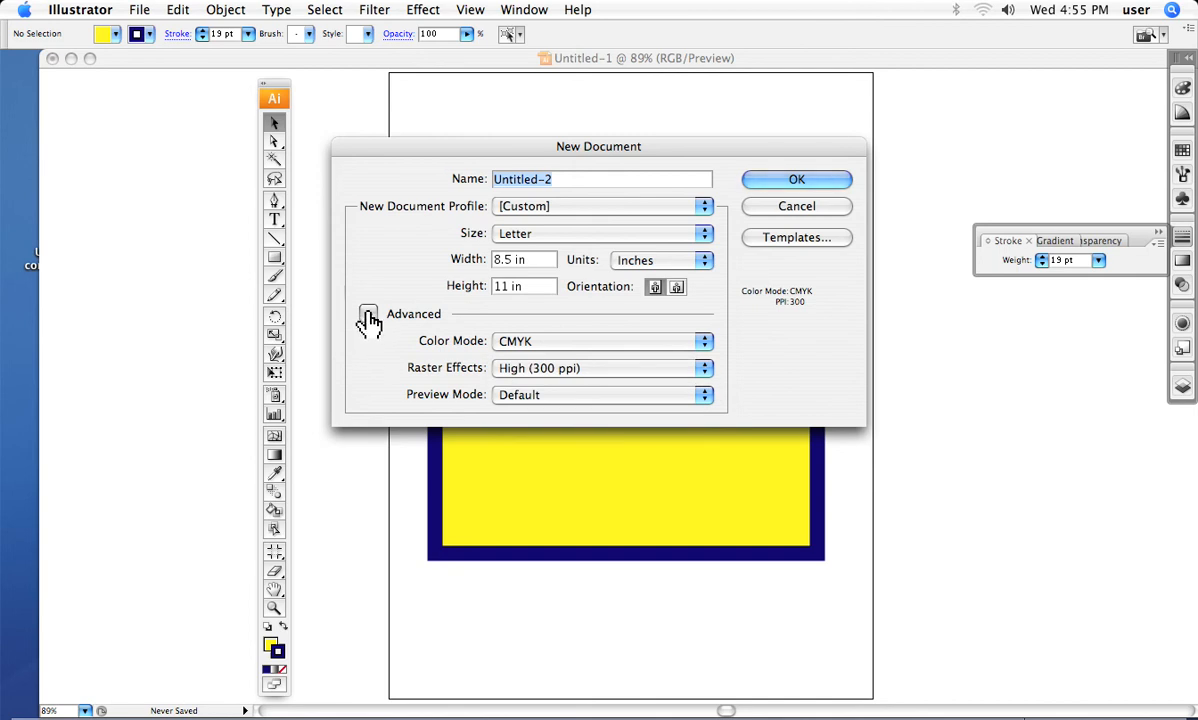
pyautogui.click(368, 315)
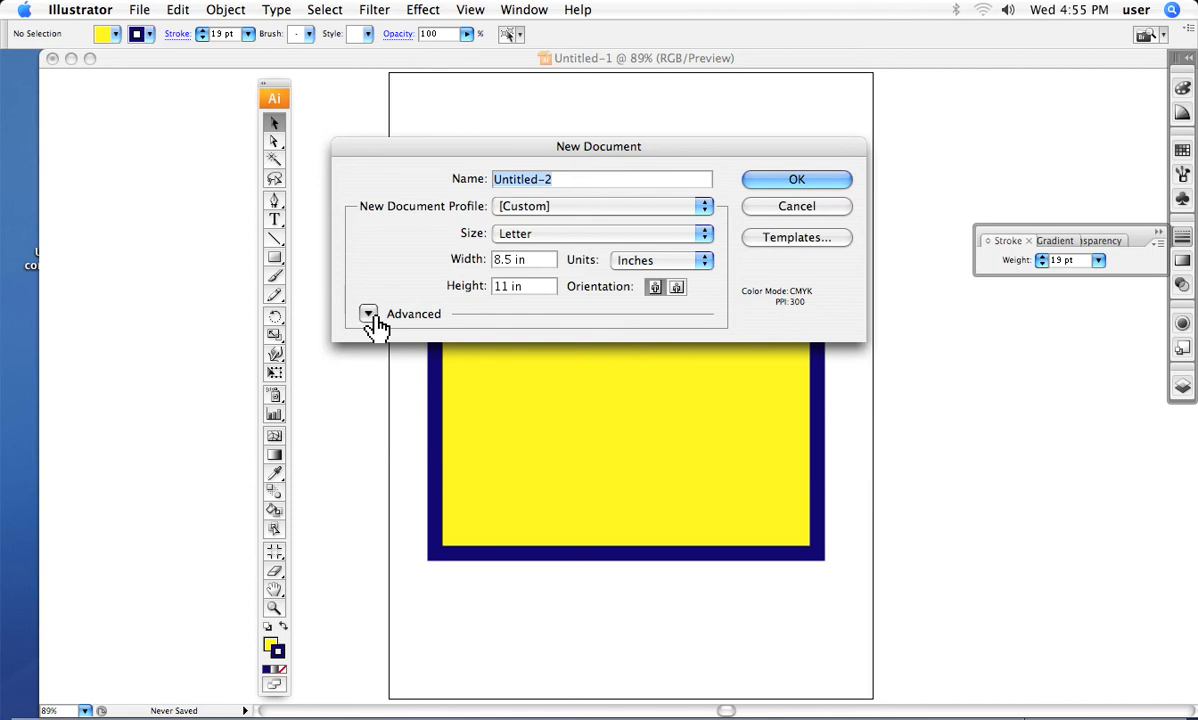
pyautogui.click(368, 315)
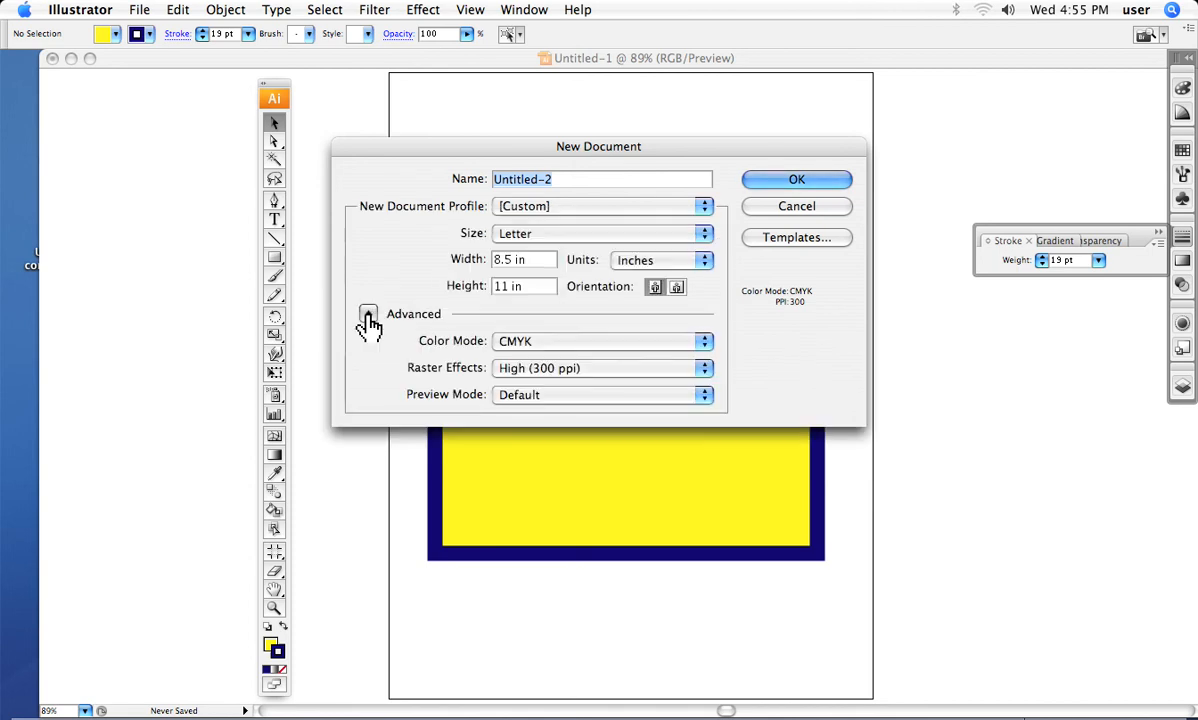
pyautogui.click(368, 315)
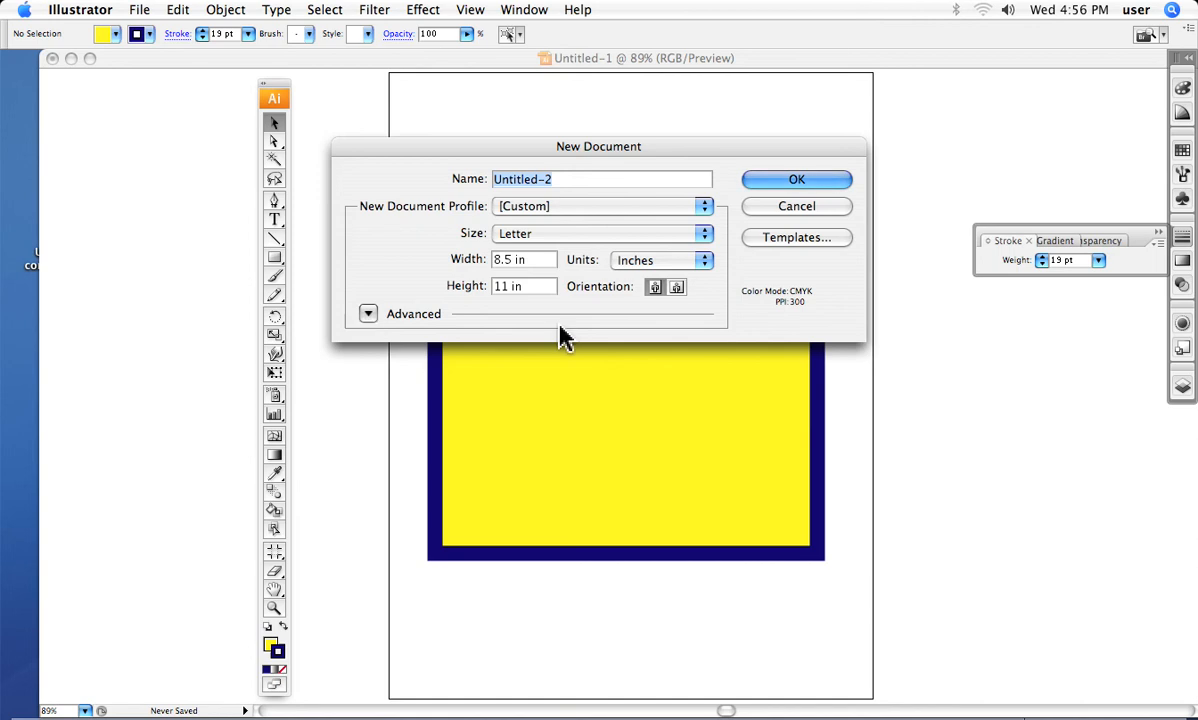
pyautogui.click(790, 205)
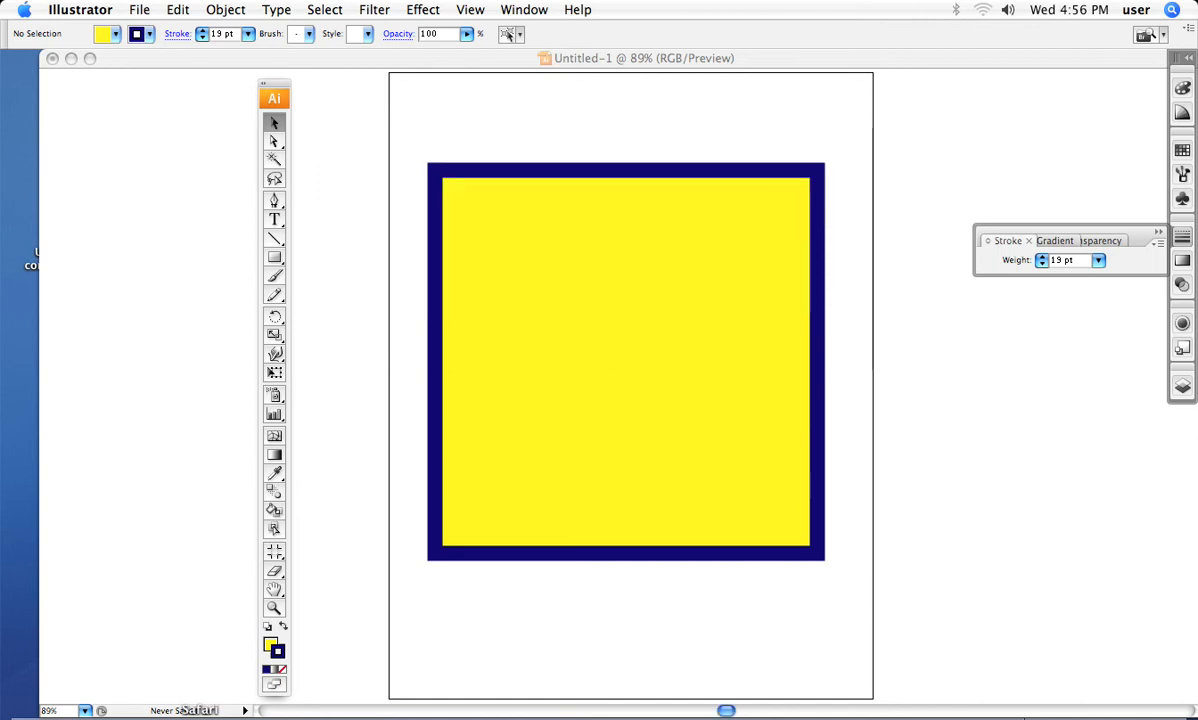